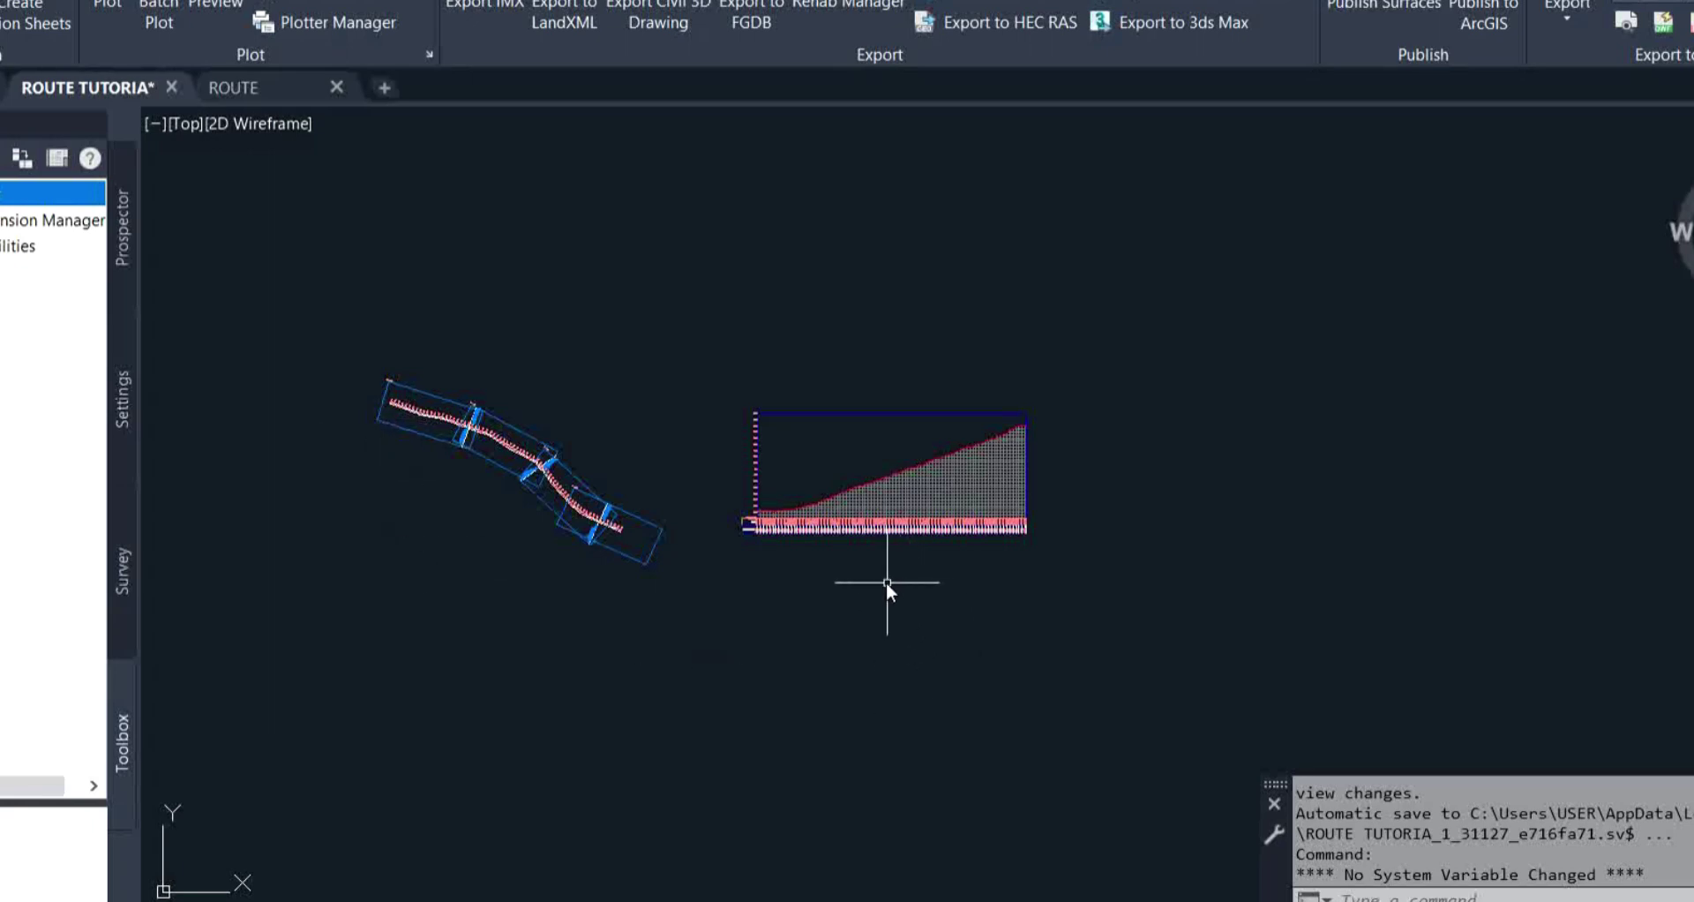
# Step: Zoom and pan along the alignment to inspect stations 0+000 through 0+350 and the view frames
pyautogui.scroll(8, 446, 341)
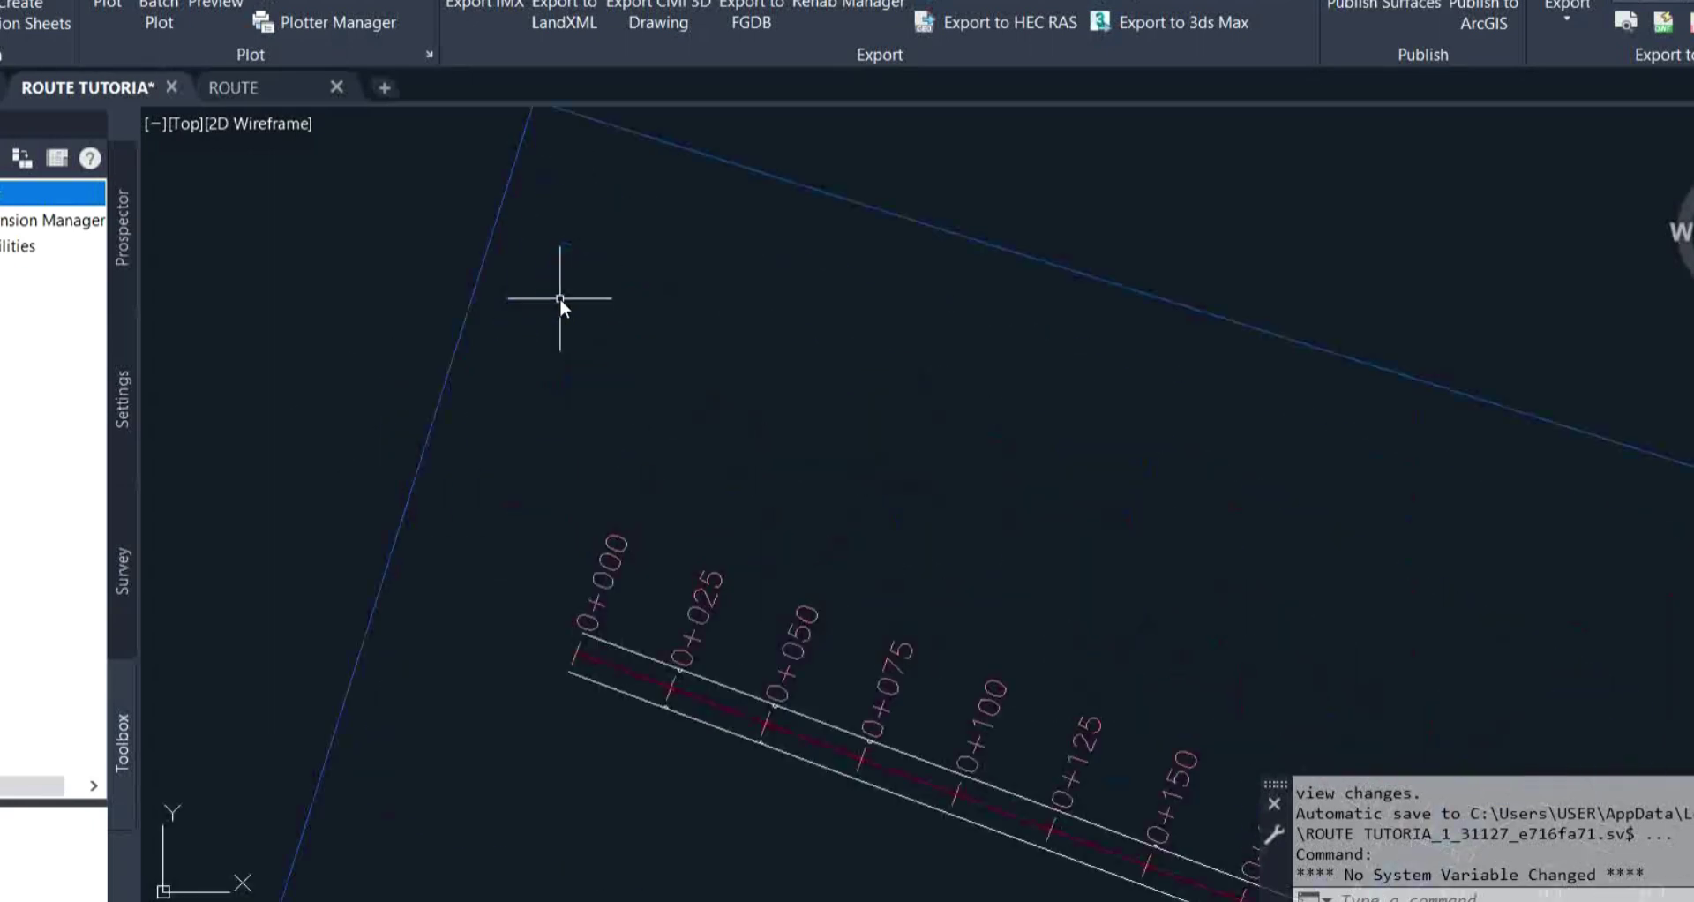
pyautogui.moveTo(653, 534); pyautogui.dragTo(371, 314, button='middle')
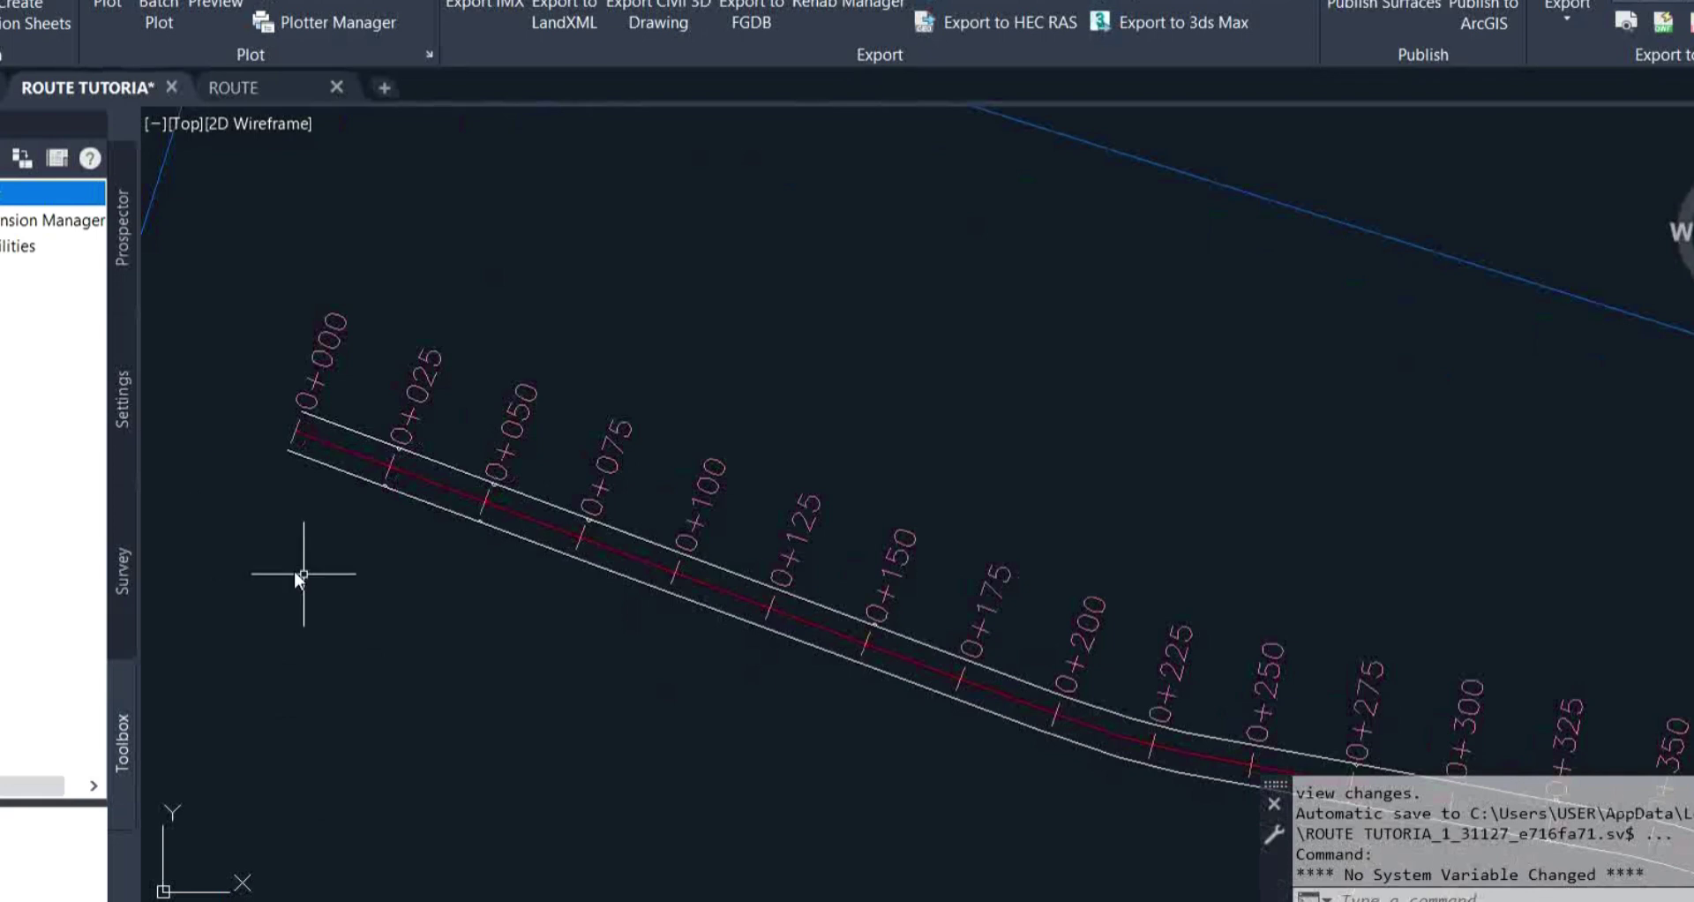
pyautogui.scroll(-10, 574, 379)
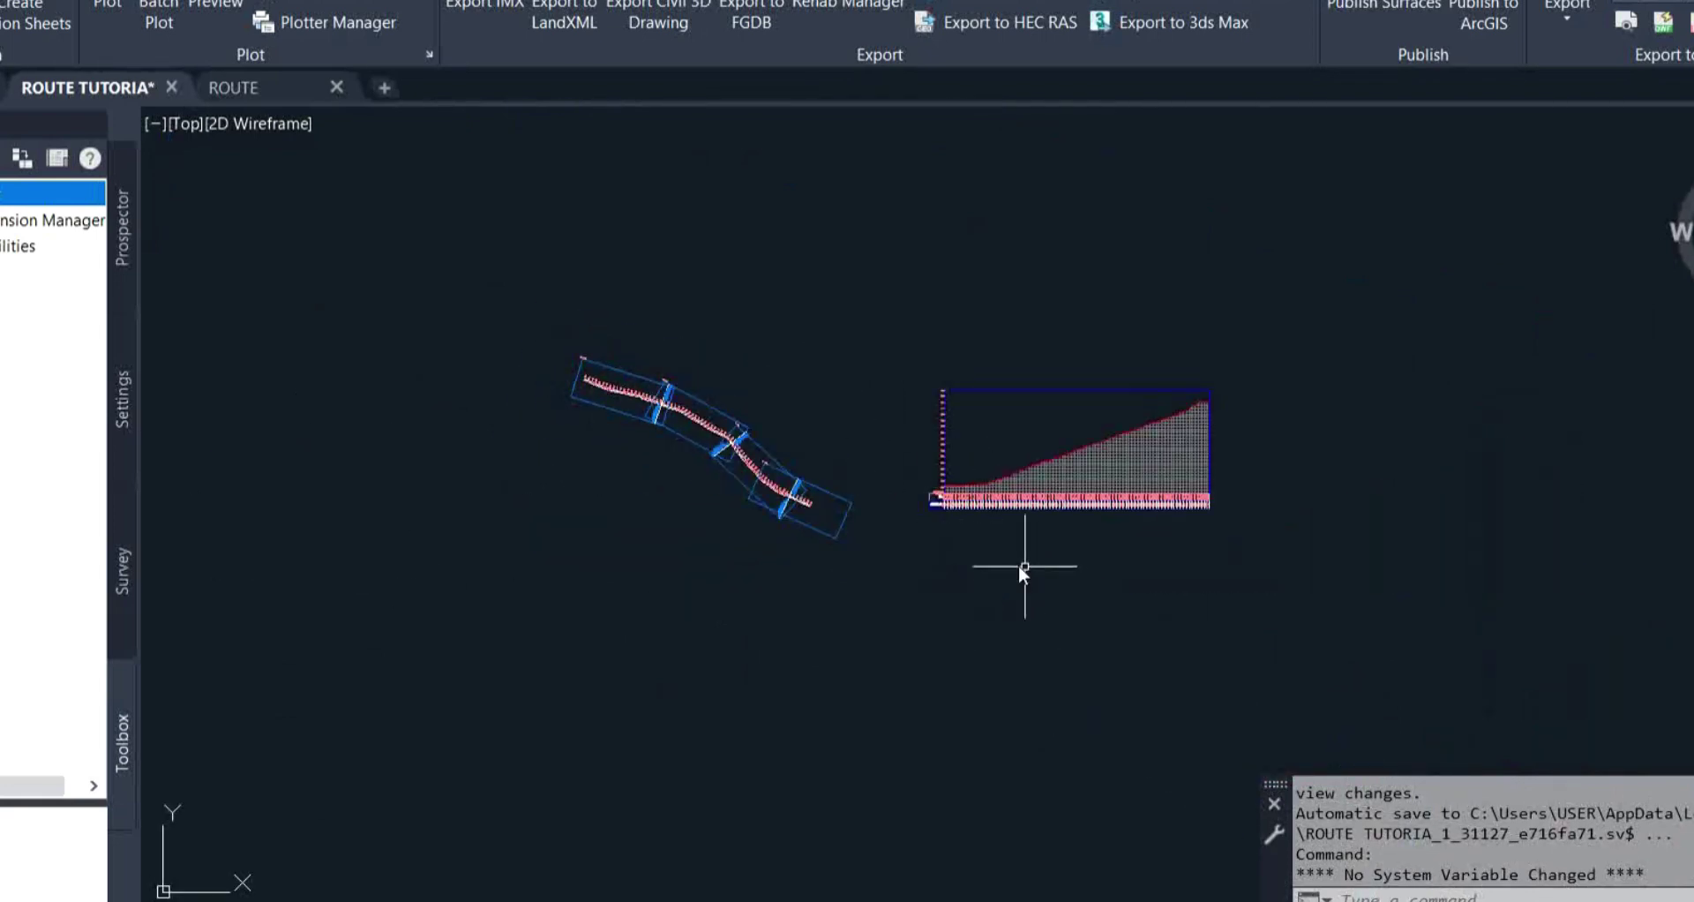
pyautogui.scroll(5, 972, 506)
pyautogui.scroll(-5, 971, 507)
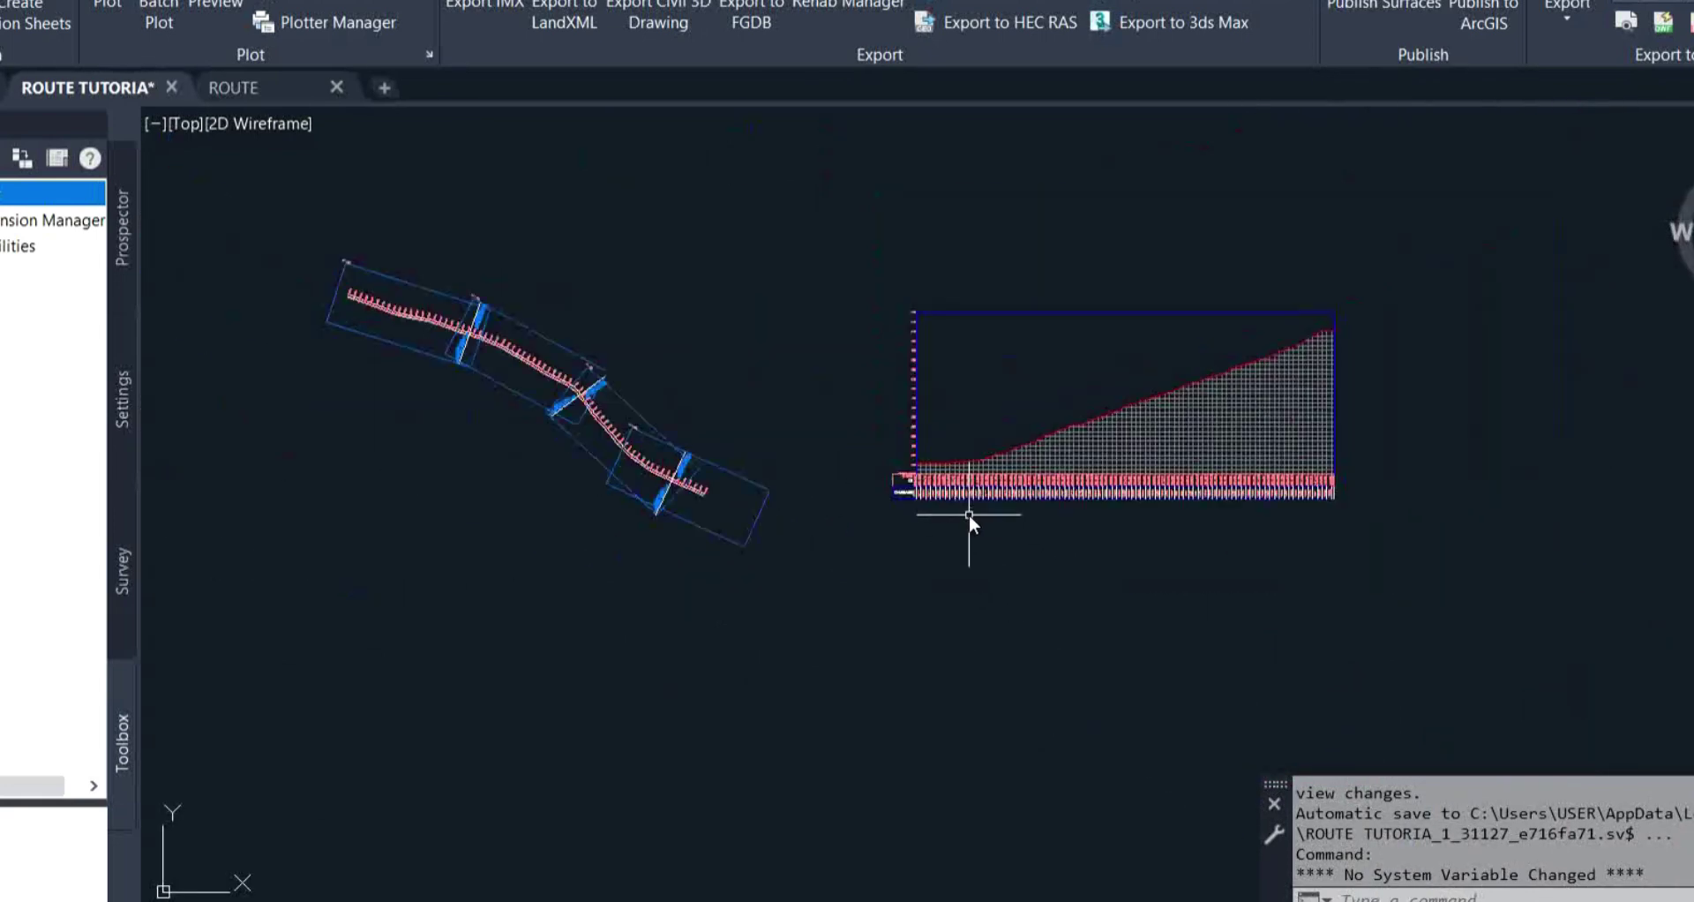
pyautogui.scroll(5, 298, 276)
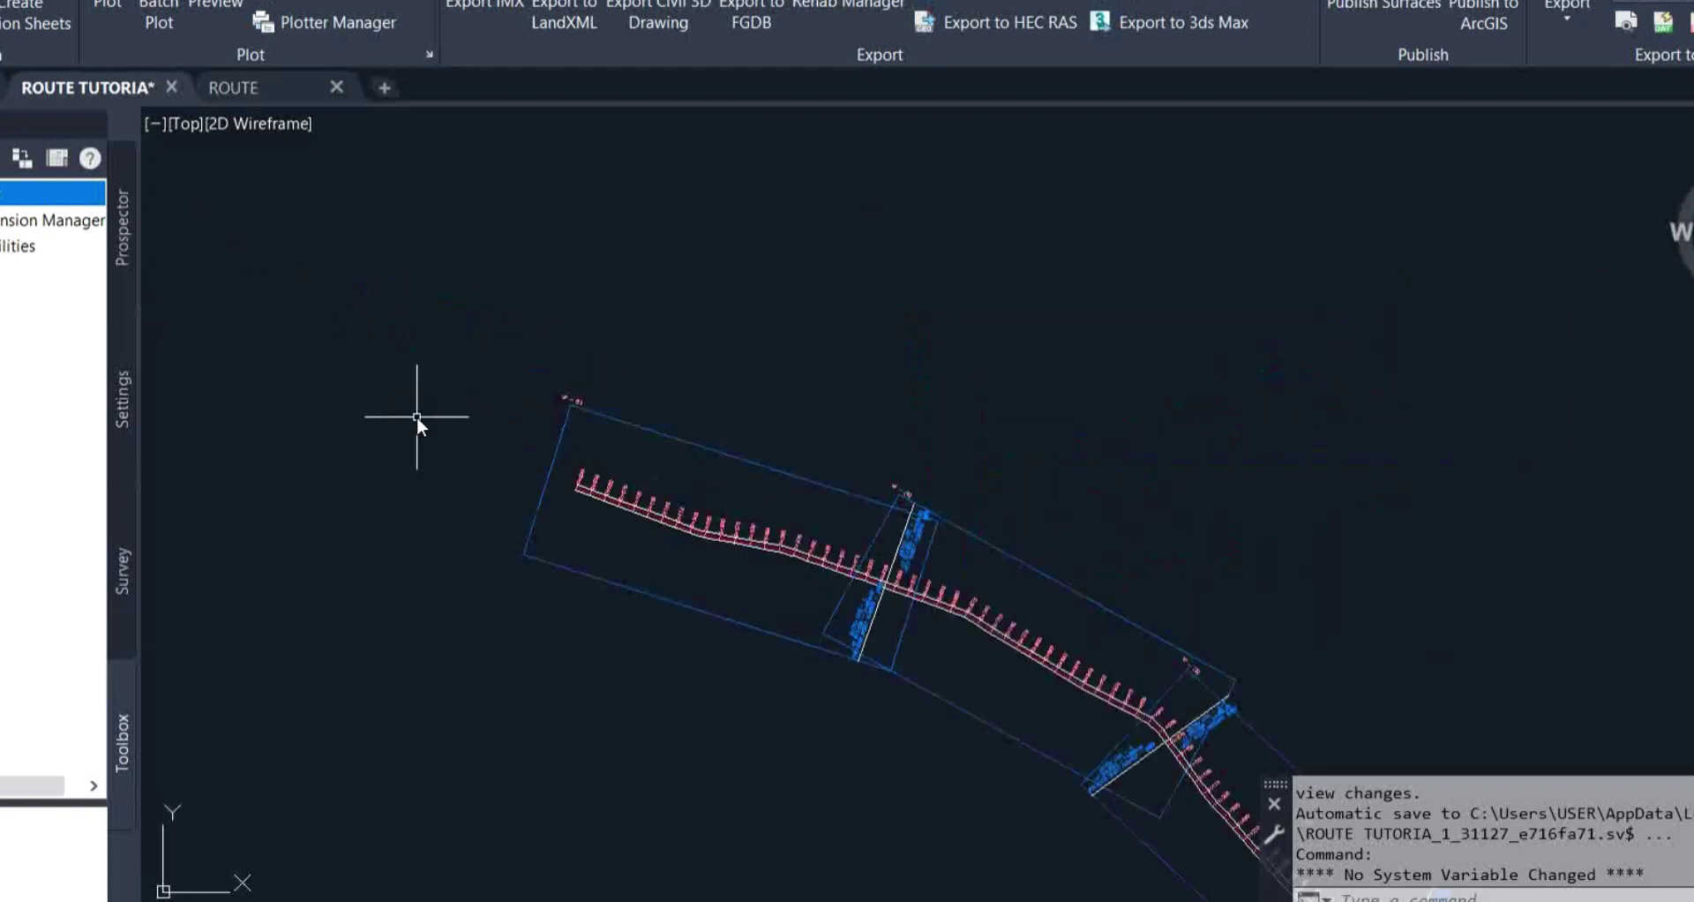
pyautogui.scroll(2, 621, 564)
pyautogui.moveTo(622, 564); pyautogui.dragTo(620, 531, button='middle')
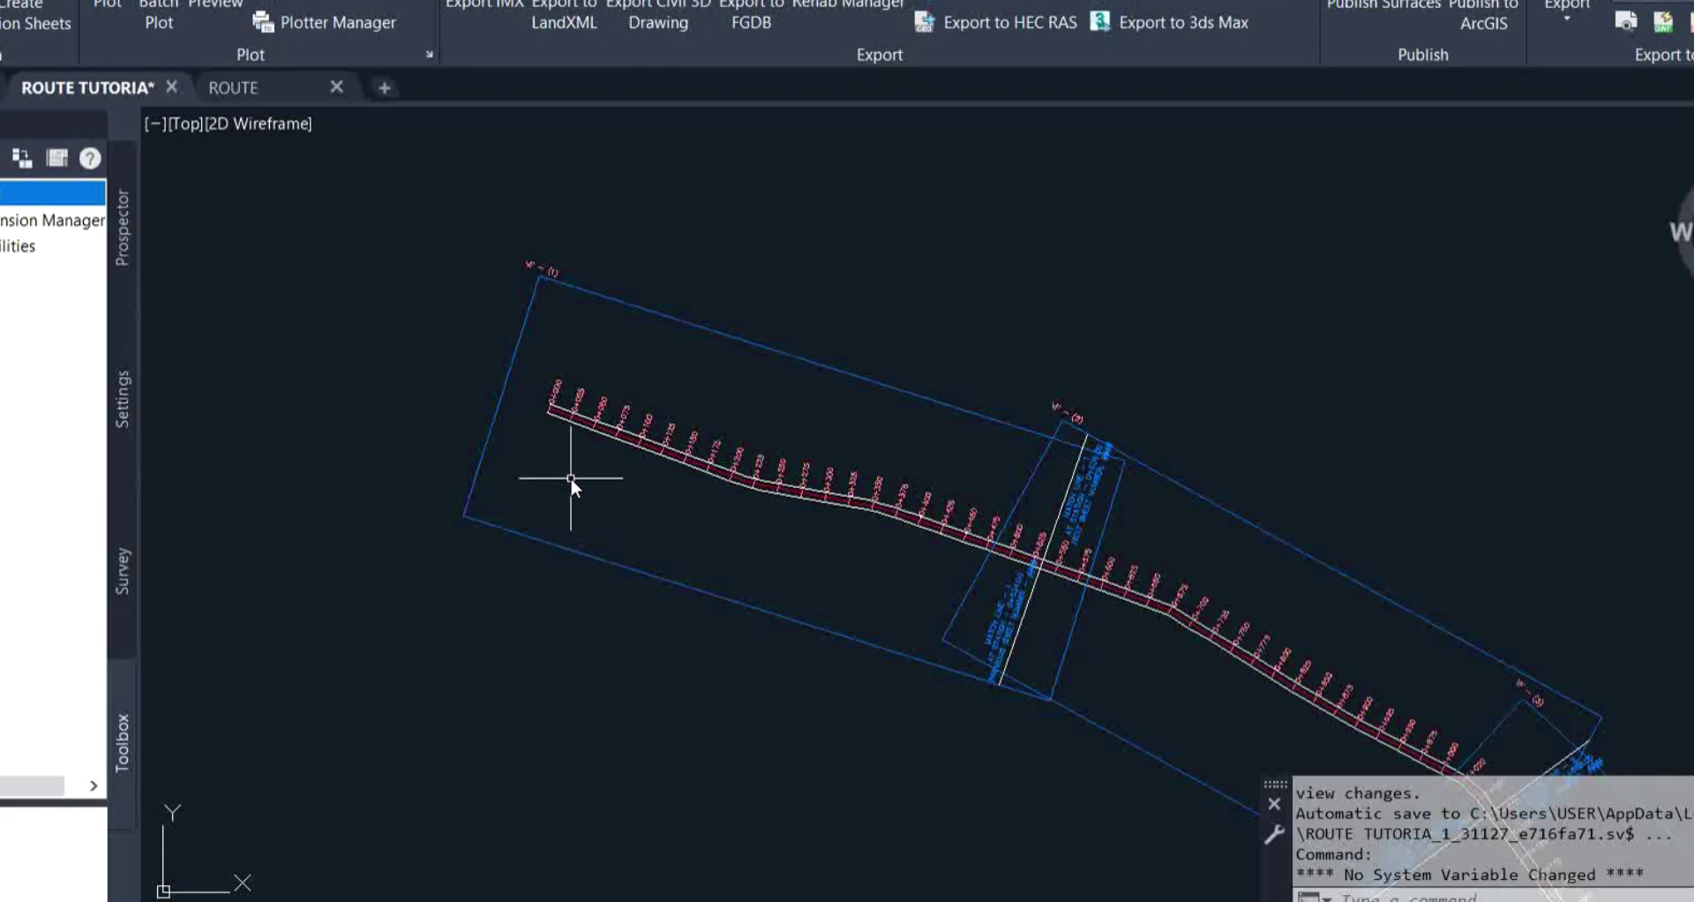
pyautogui.moveTo(547, 423)
# Step: Show the Prospector tree, then close Toolspace and reopen it from the Home ribbon
pyautogui.click(116, 252)
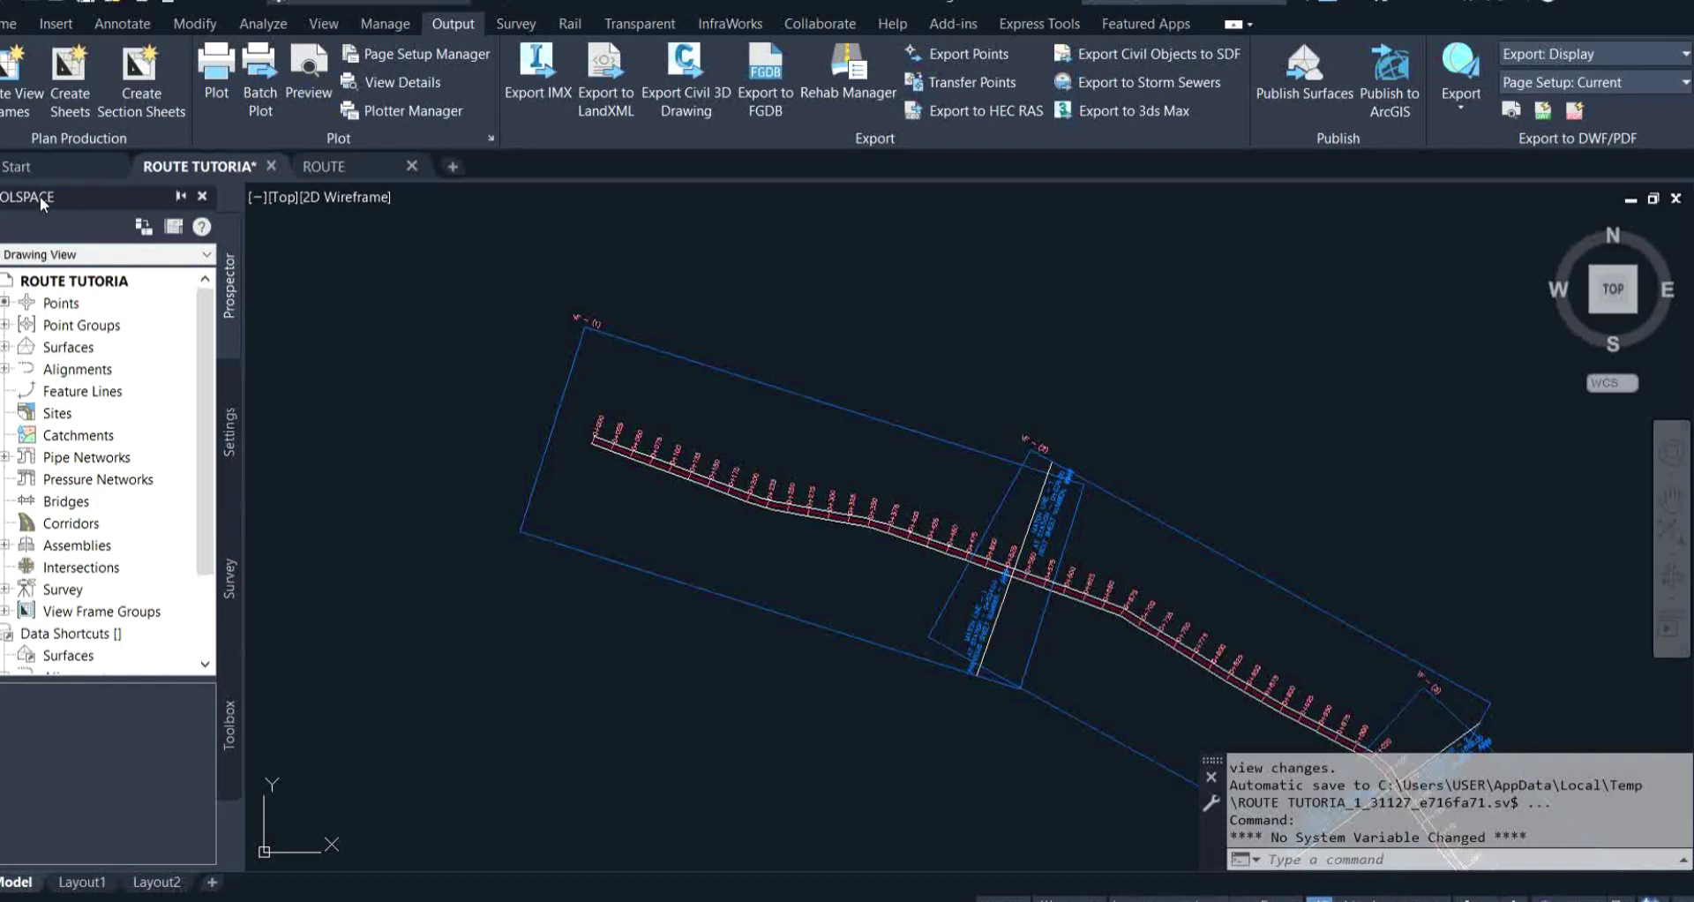
pyautogui.click(203, 197)
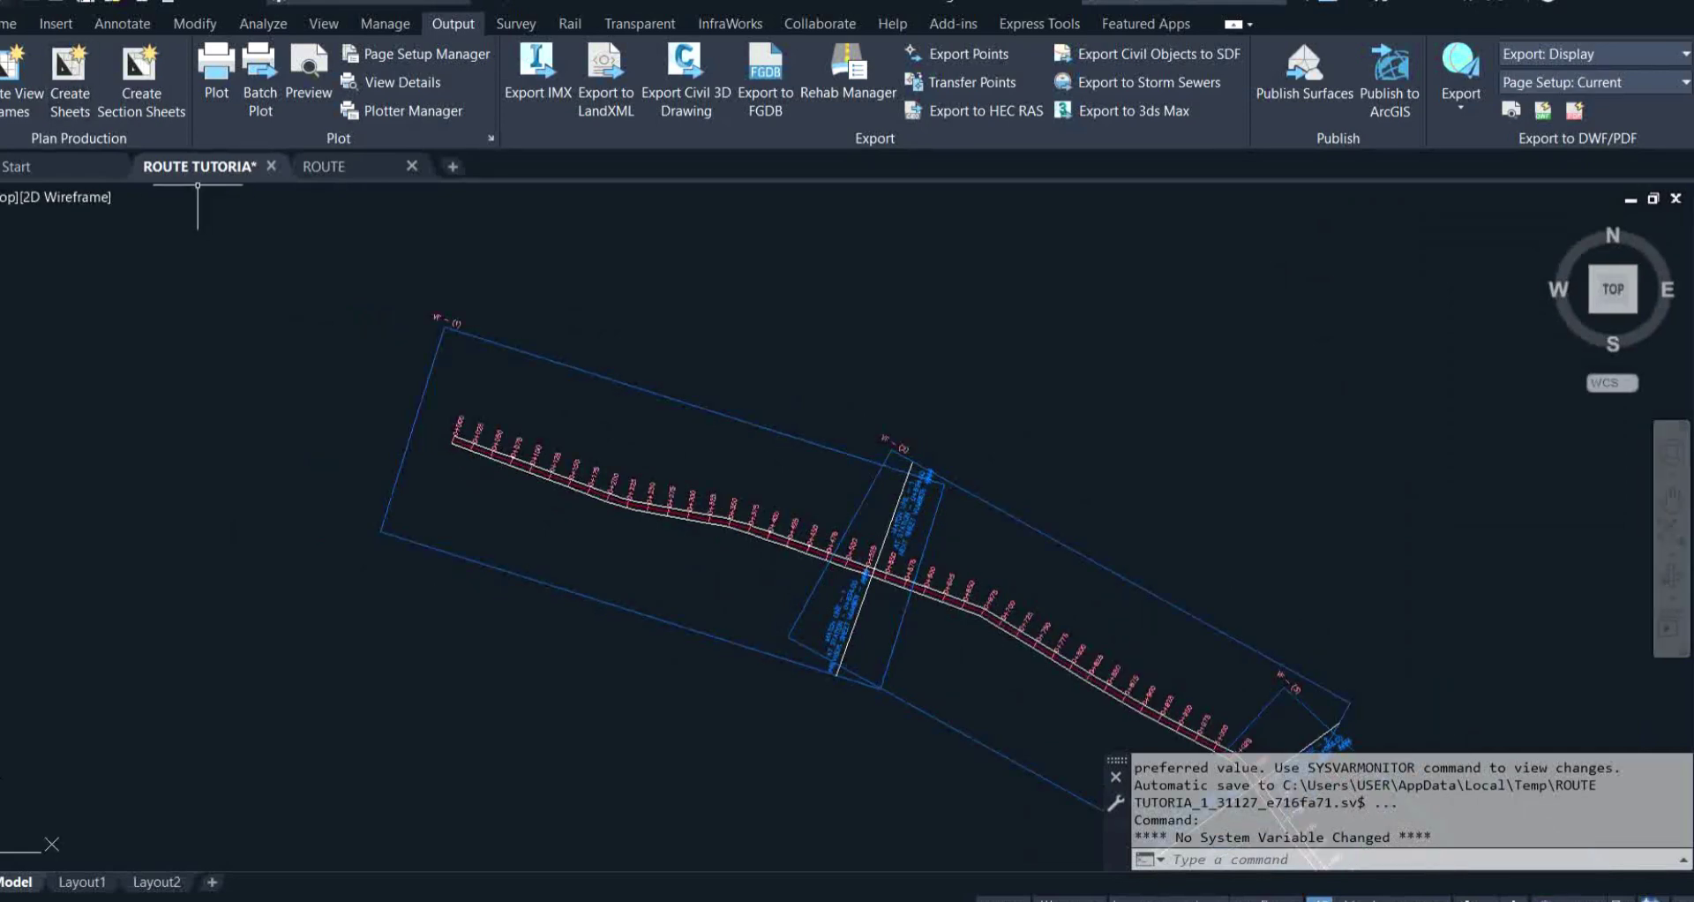
pyautogui.click(4, 24)
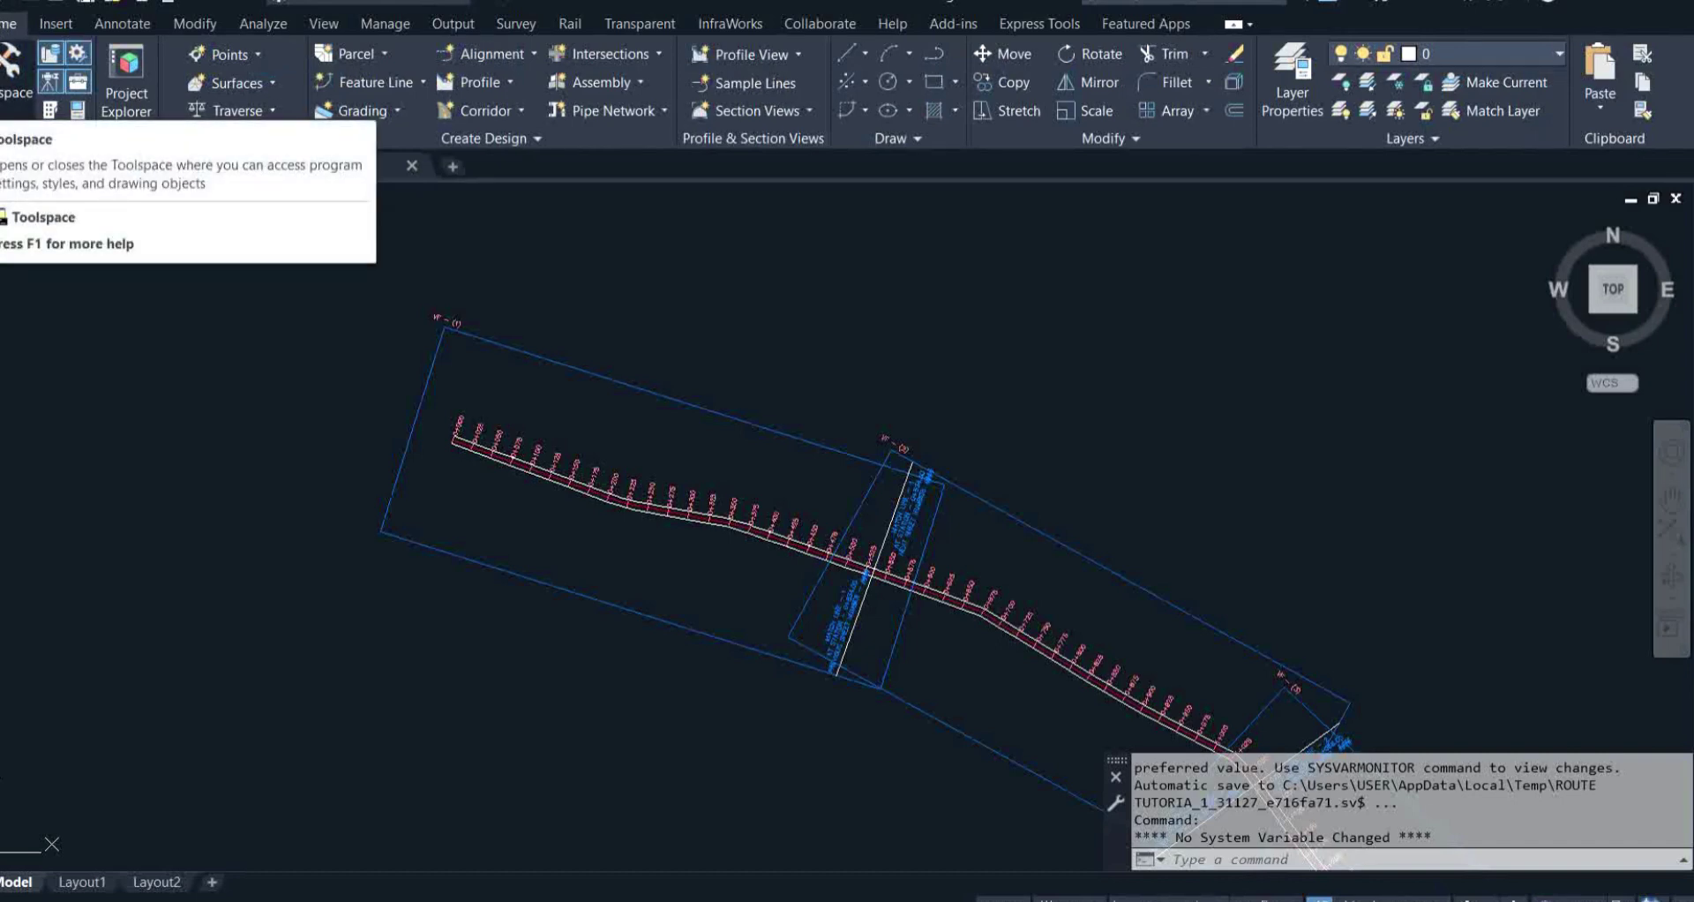
pyautogui.click(10, 71)
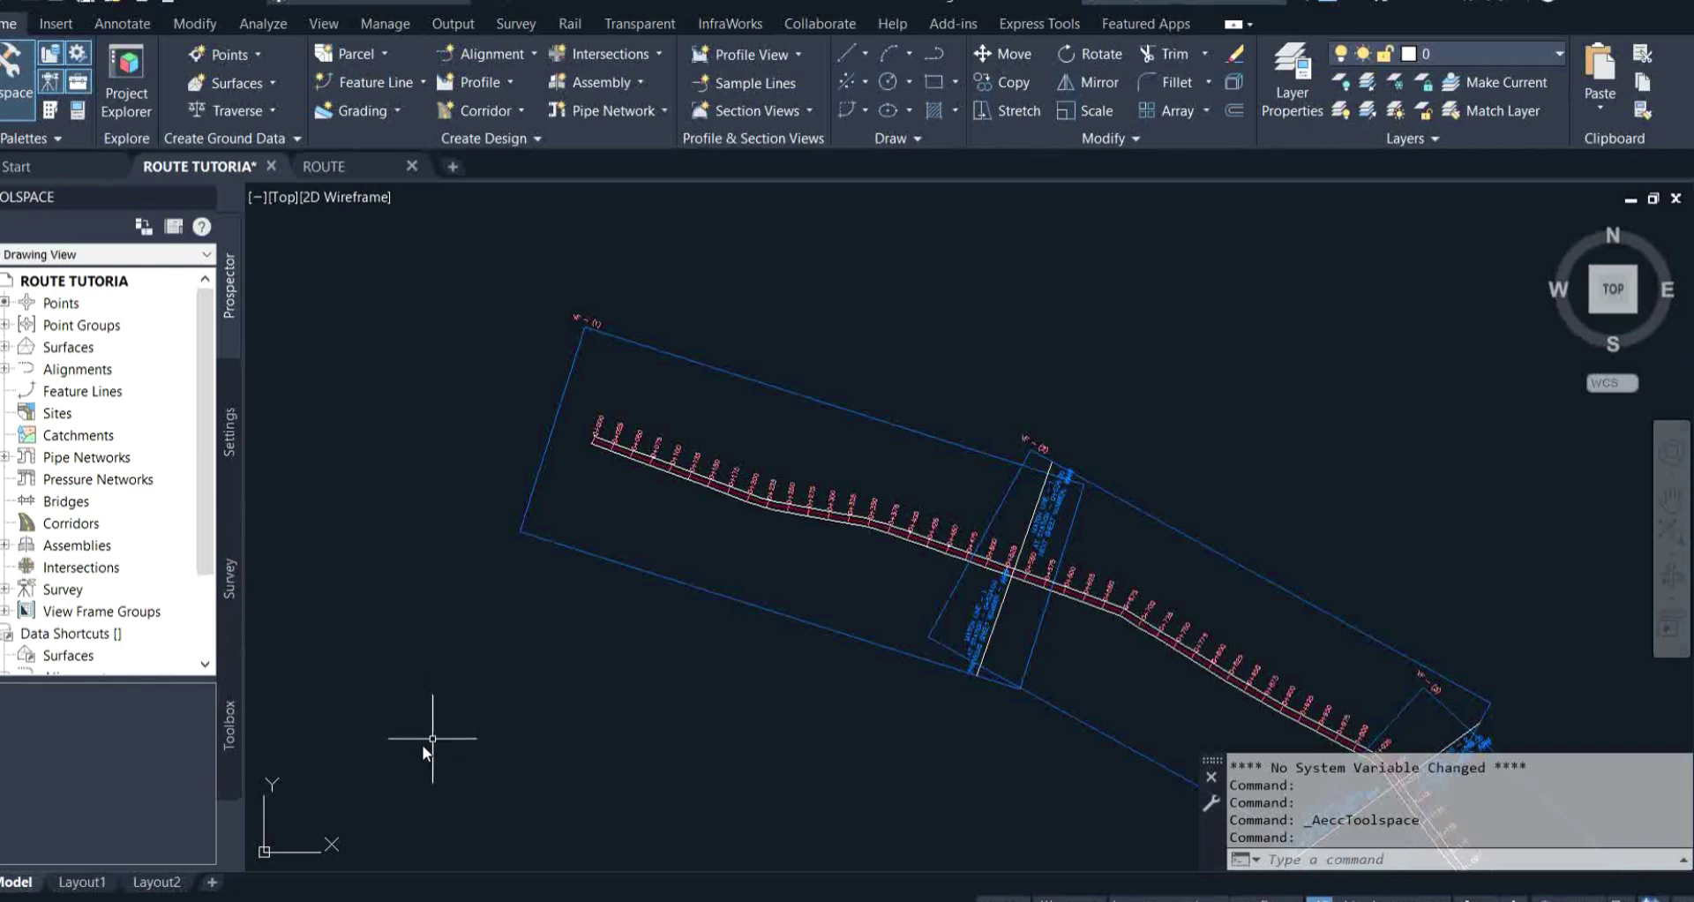
# Step: In the Toolbox, expand Reports Manager's Alignment and Points lists and select Alignment_Curve
pyautogui.click(229, 760)
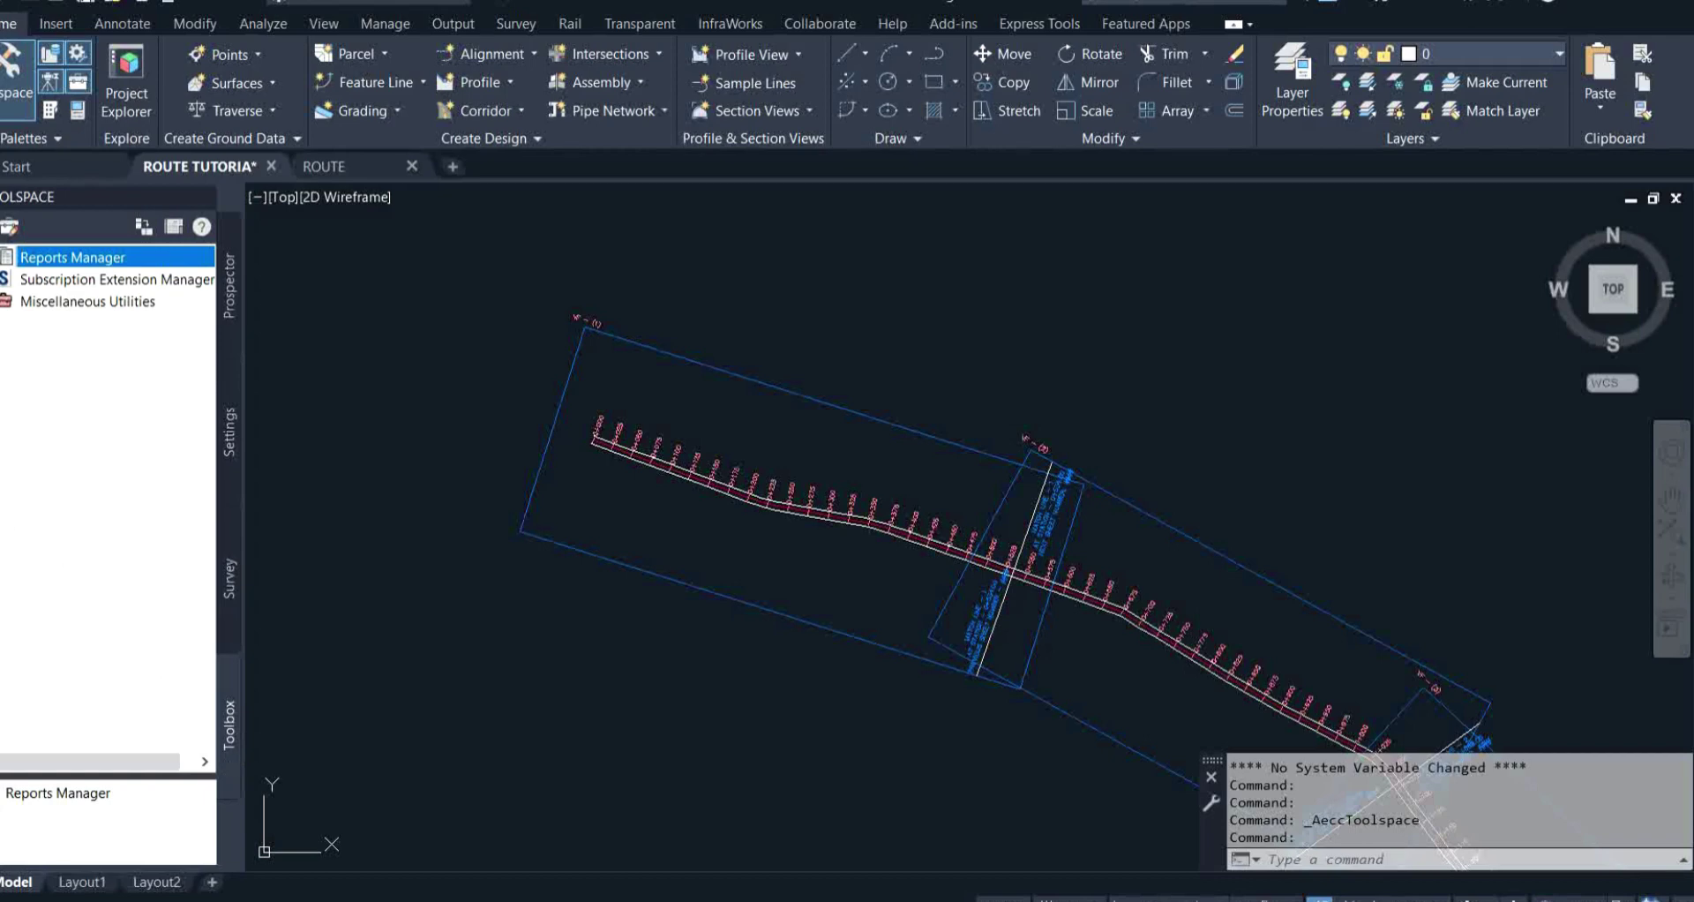
pyautogui.press('Right')
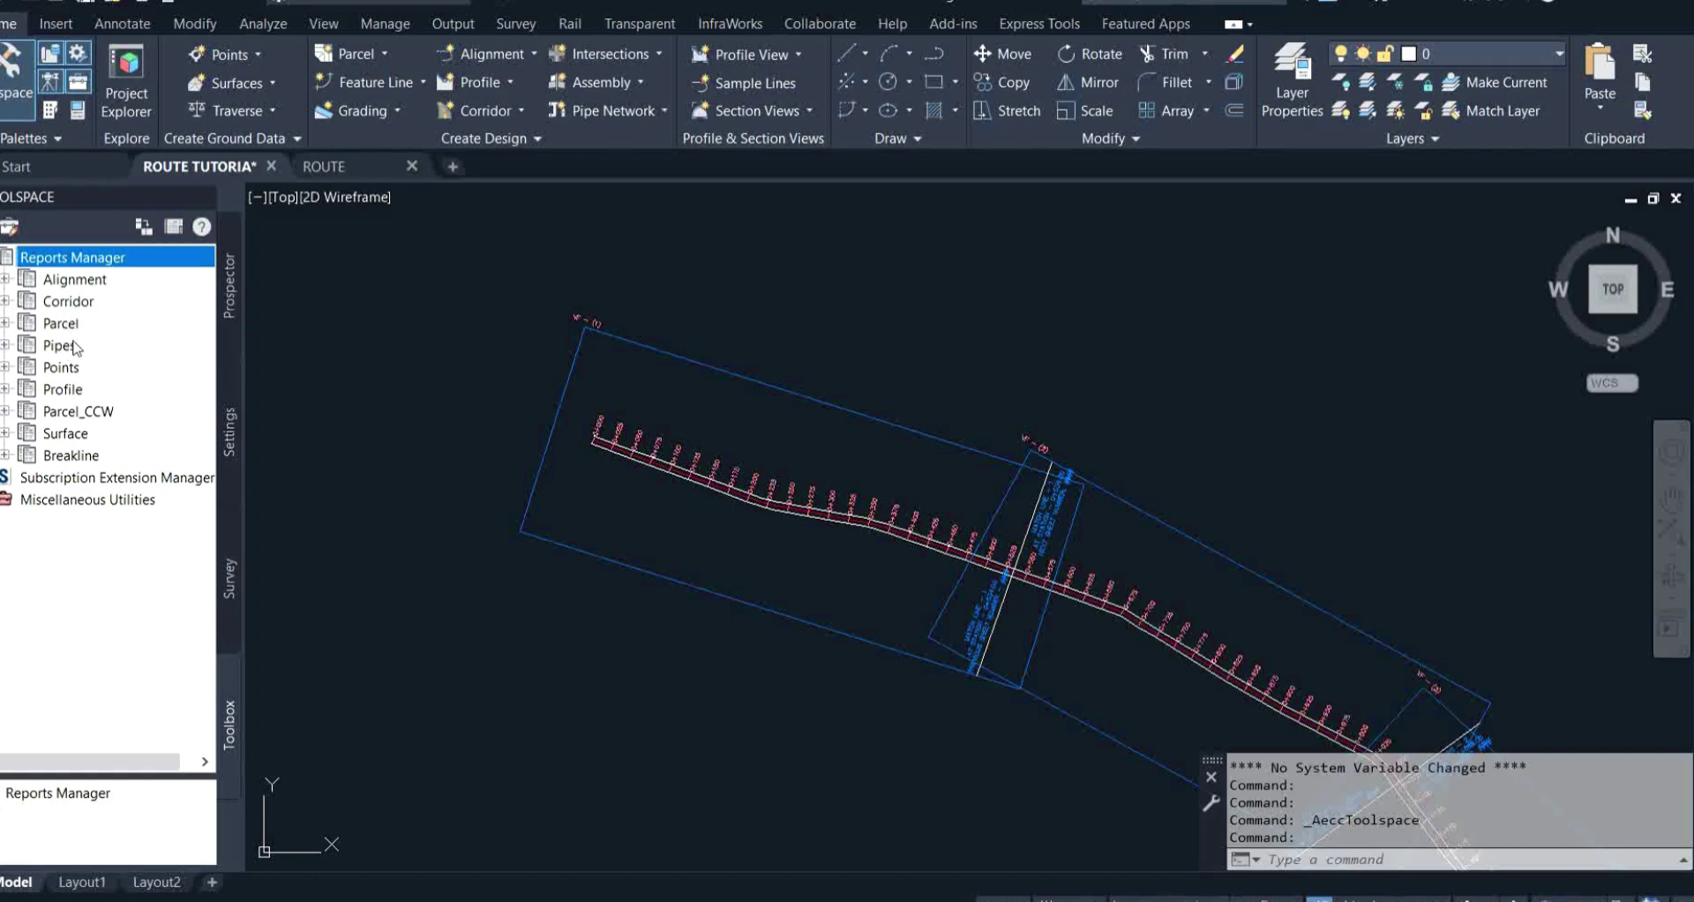
pyautogui.click(6, 279)
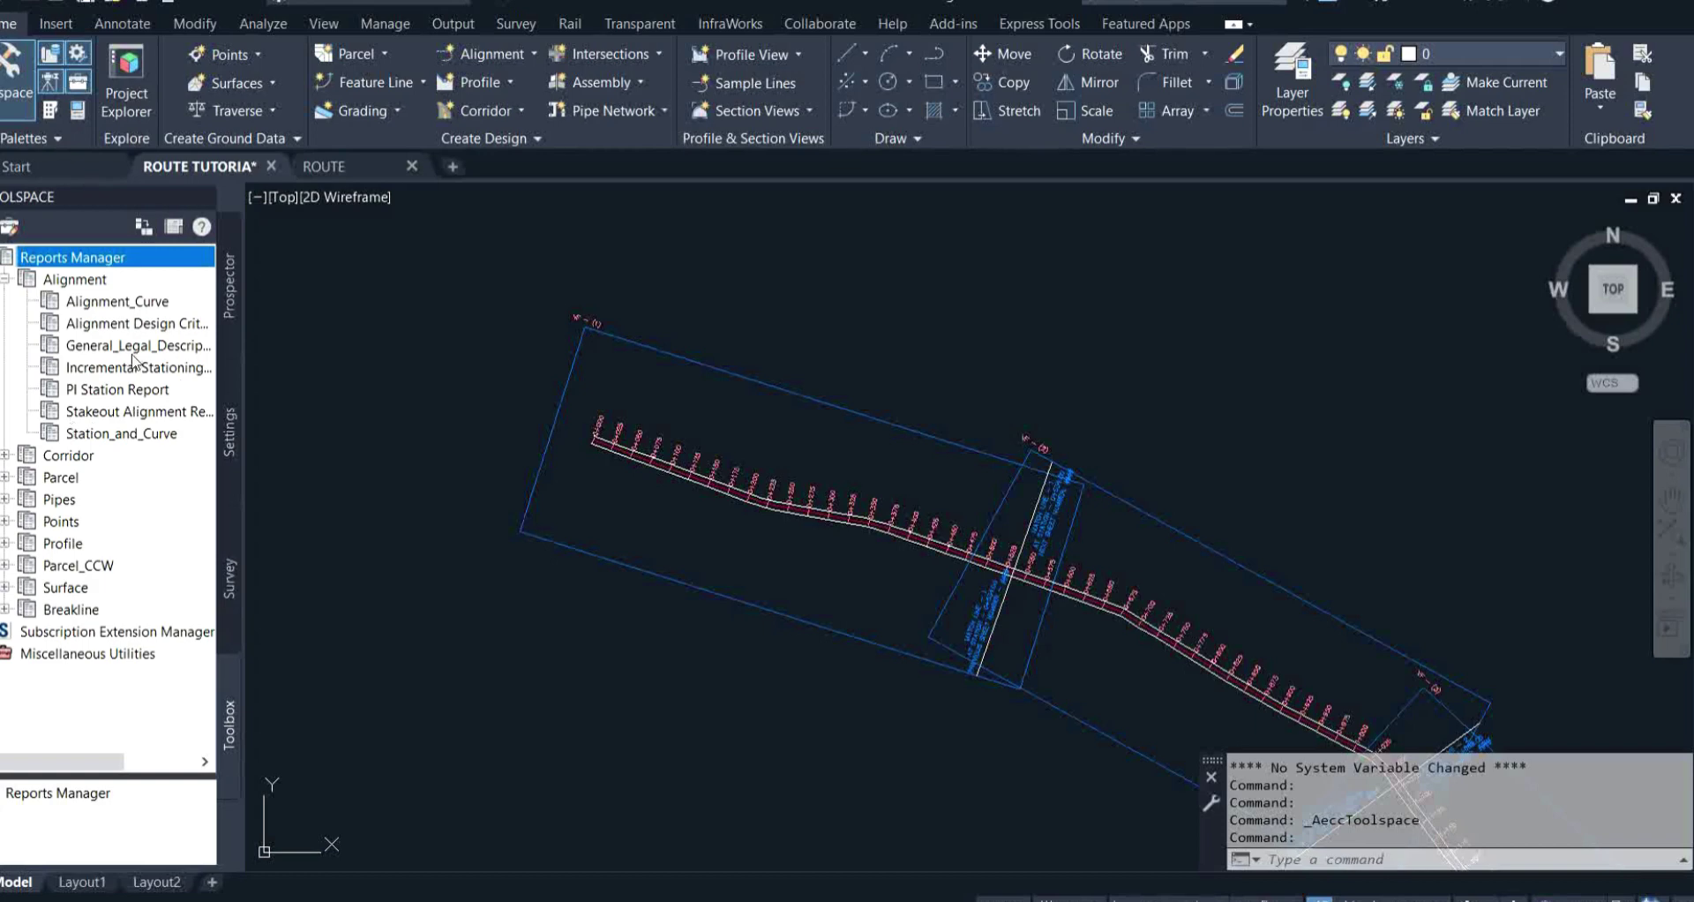
pyautogui.click(6, 521)
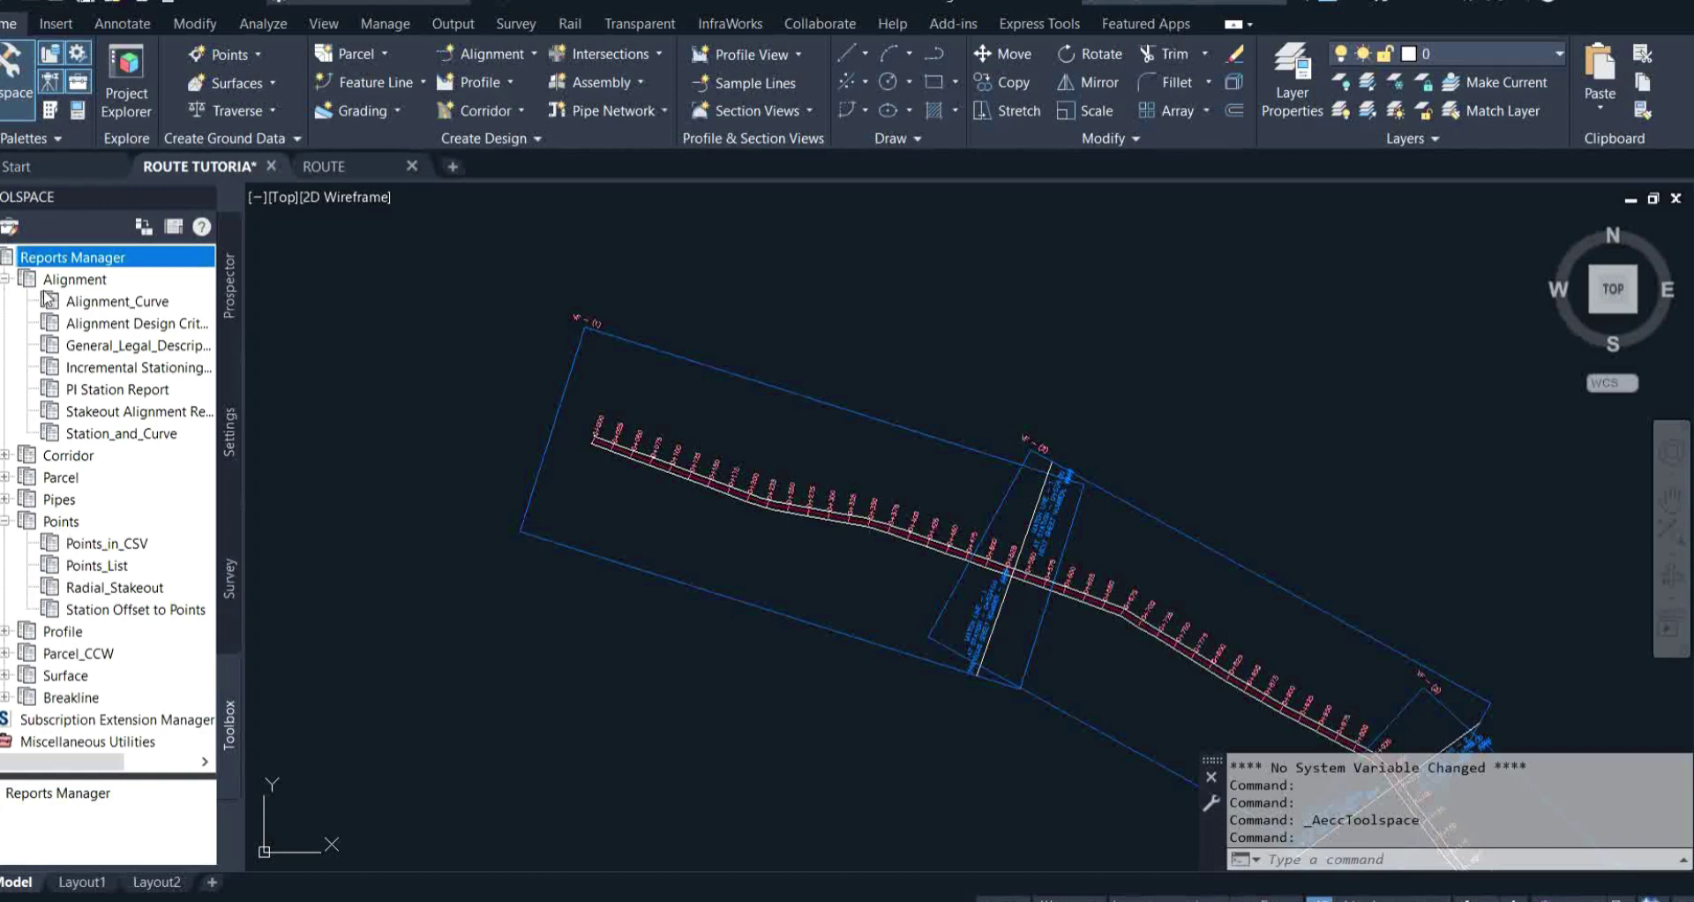
pyautogui.click(91, 305)
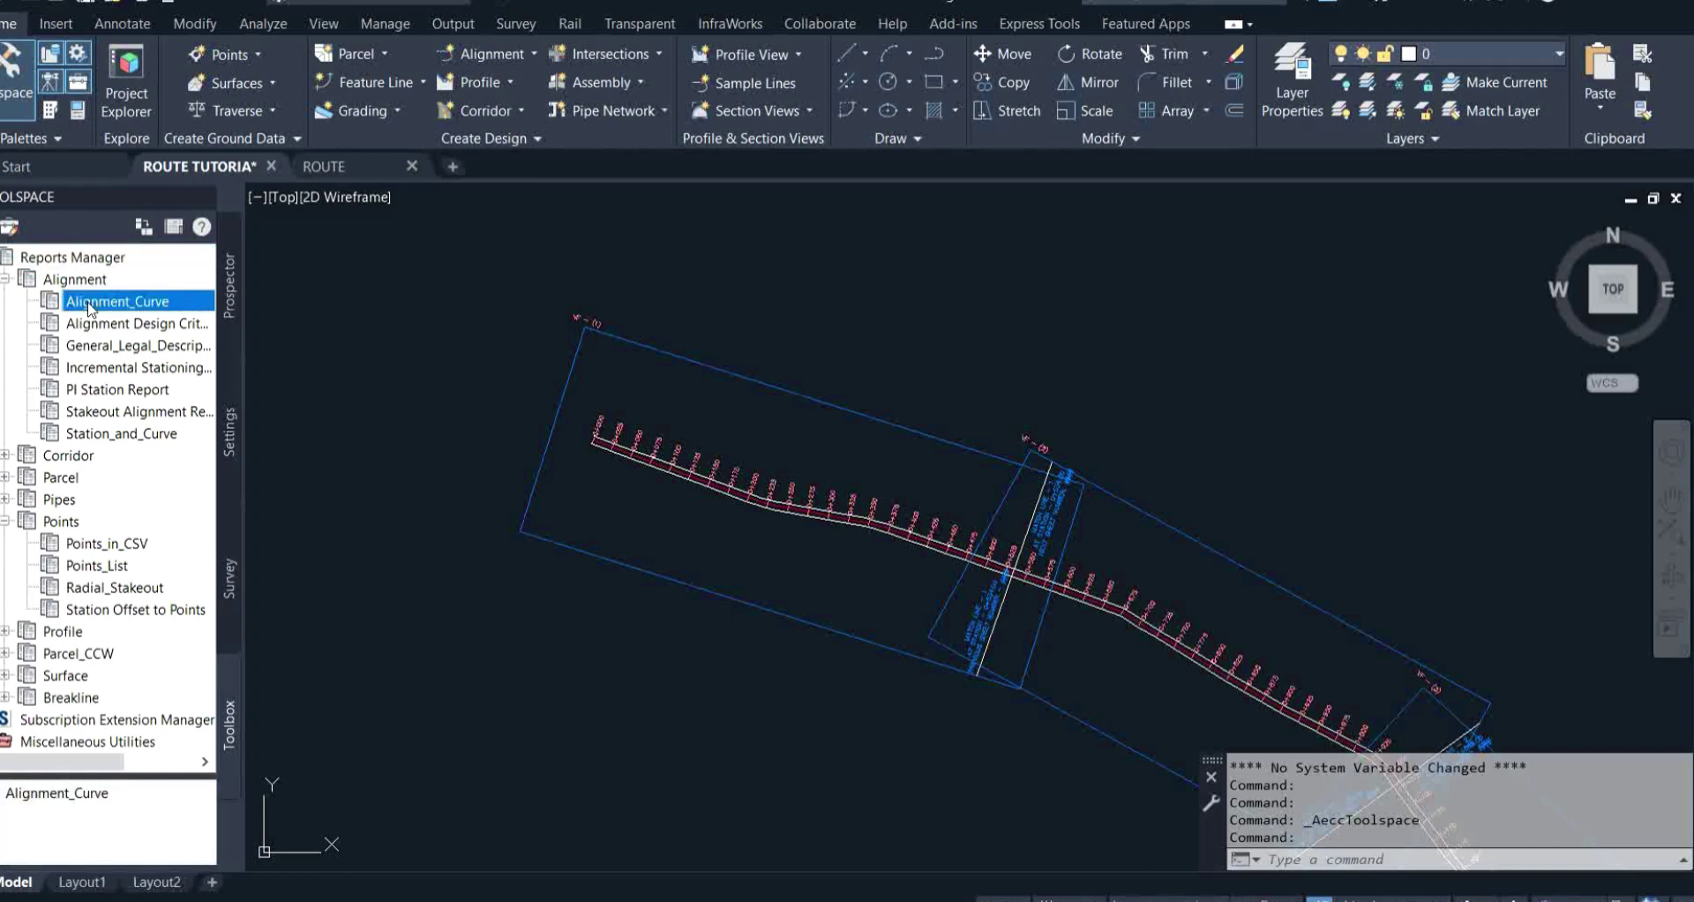
# Step: Execute the Alignment_Curve report with every drawing object checked for export
pyautogui.rightClick(91, 307)
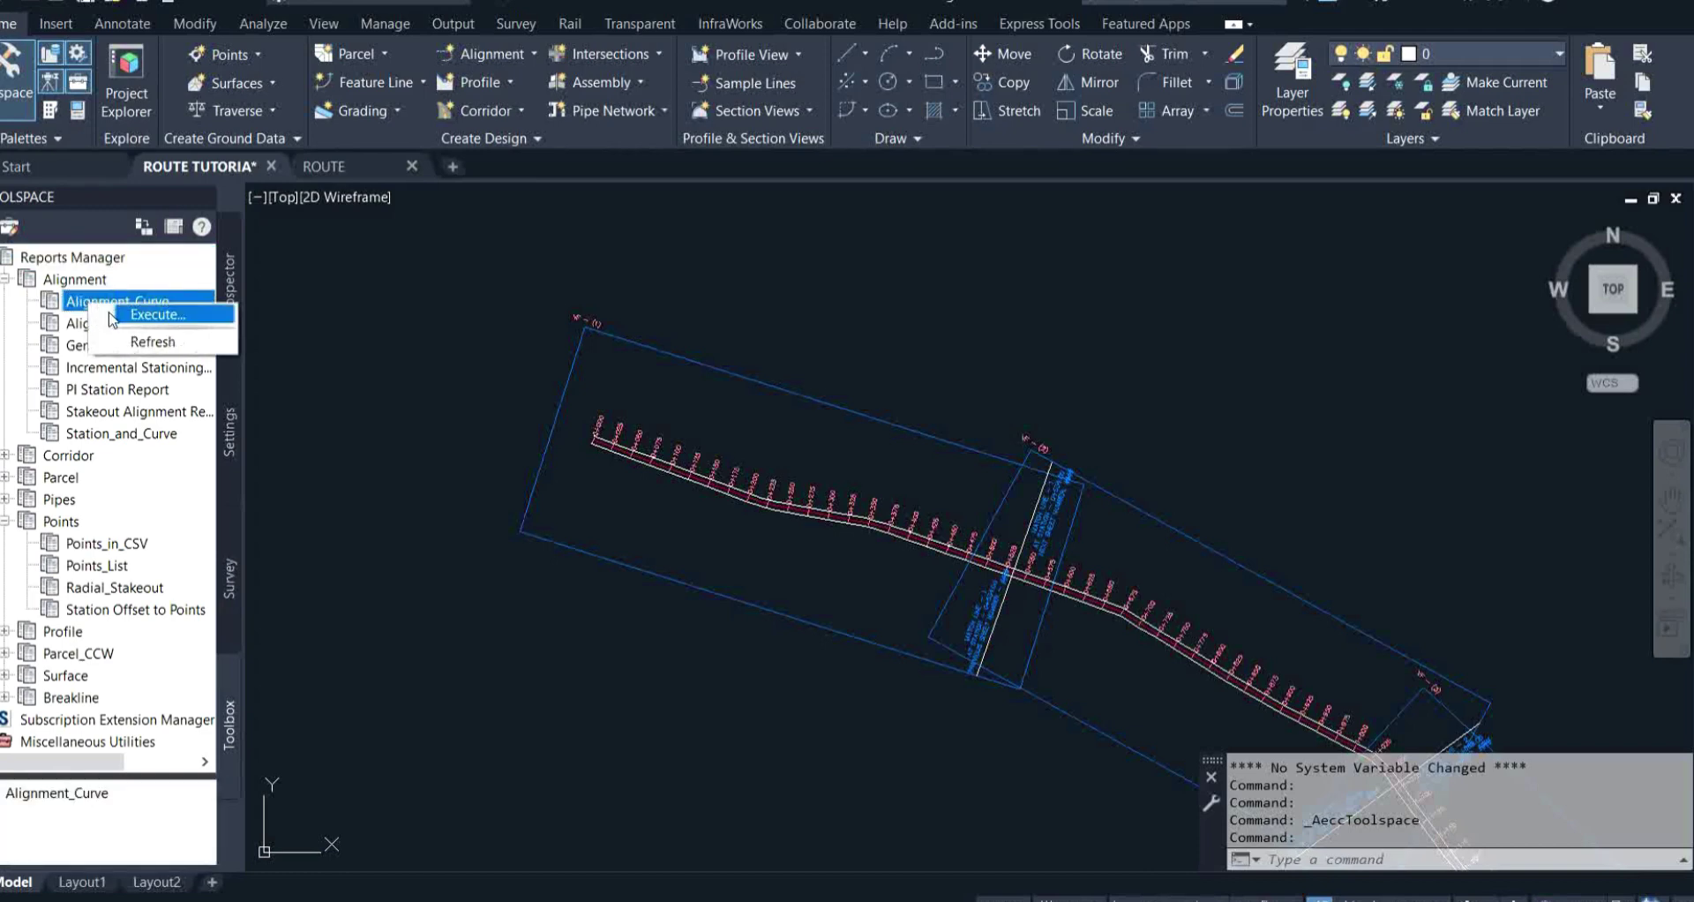
pyautogui.click(110, 315)
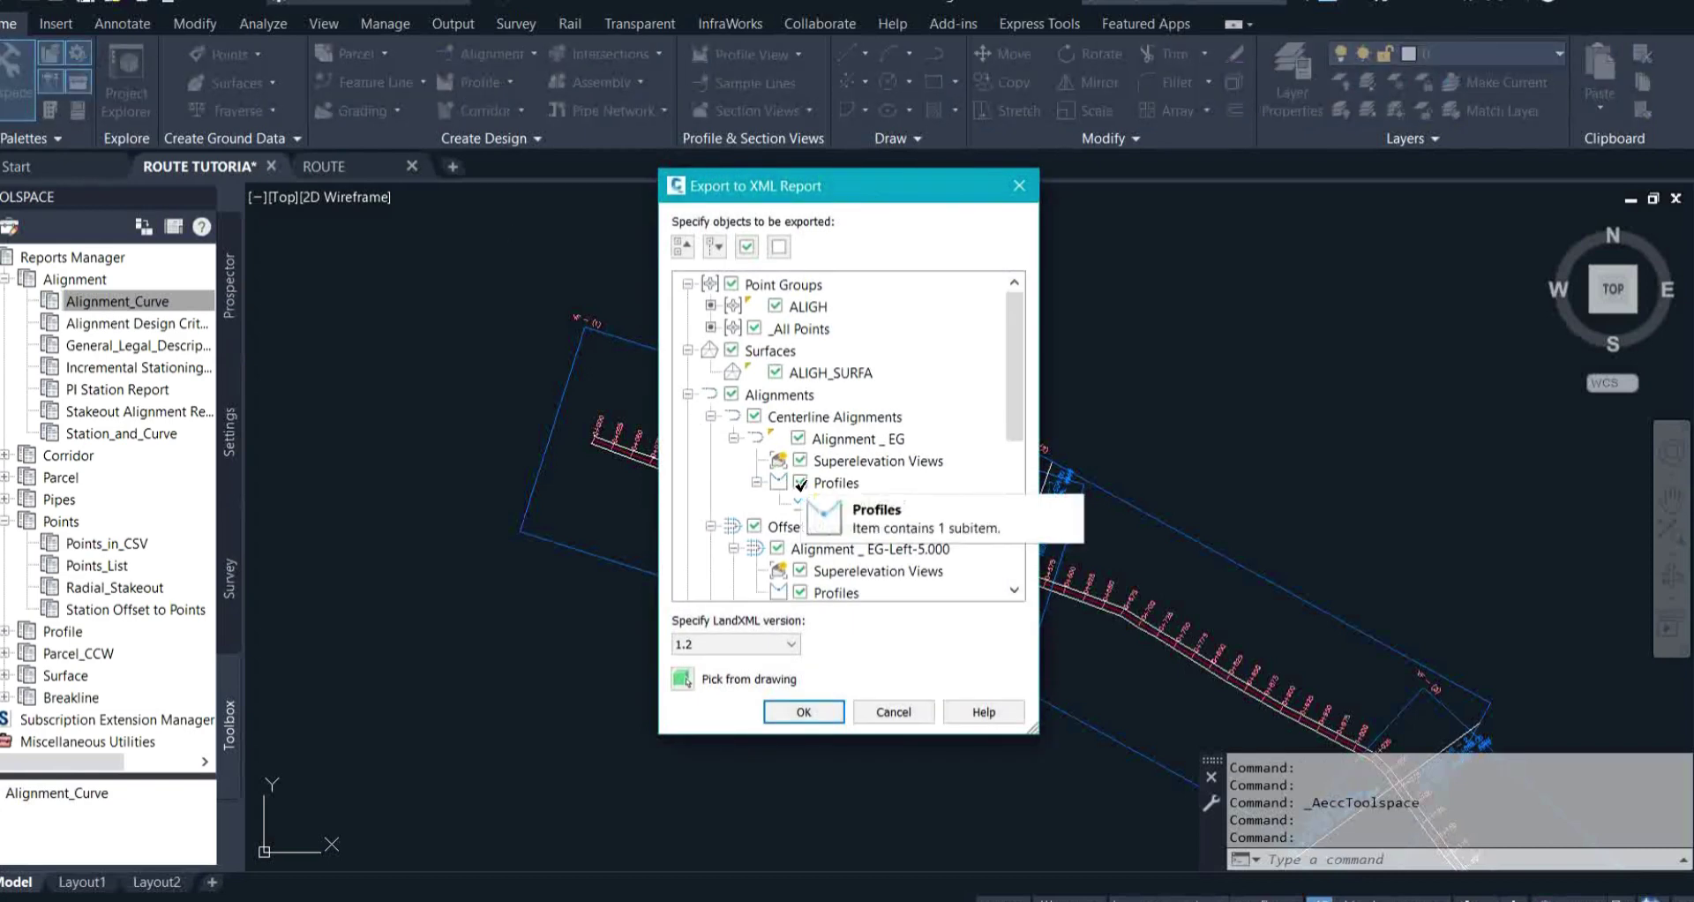
pyautogui.click(780, 248)
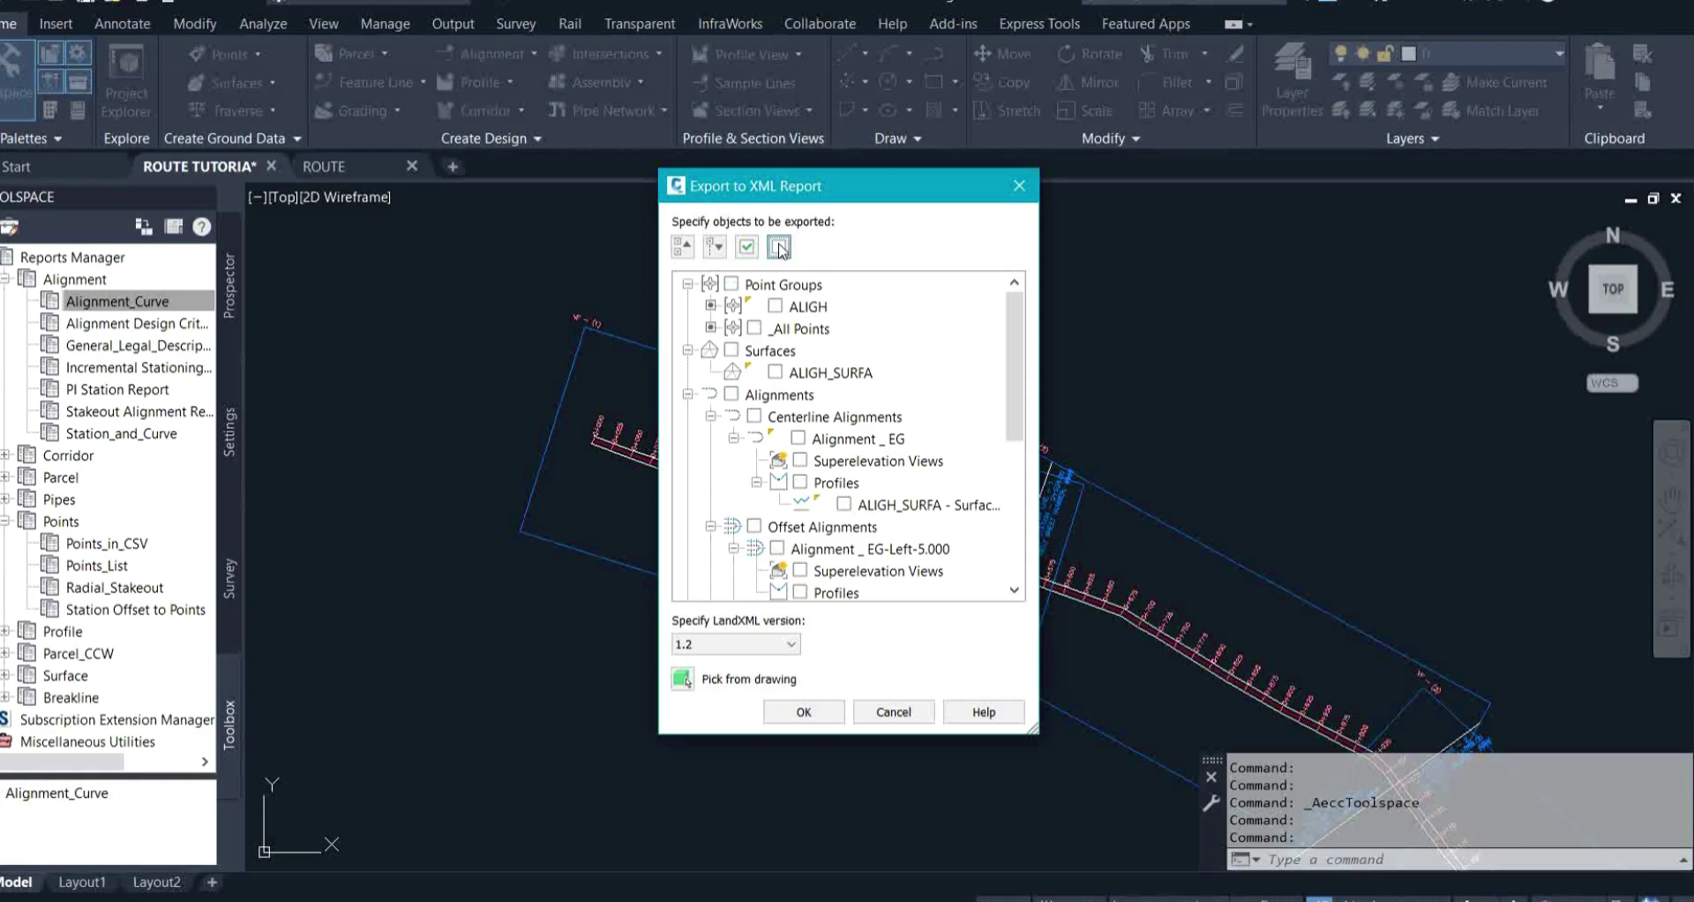
pyautogui.click(747, 247)
pyautogui.click(780, 712)
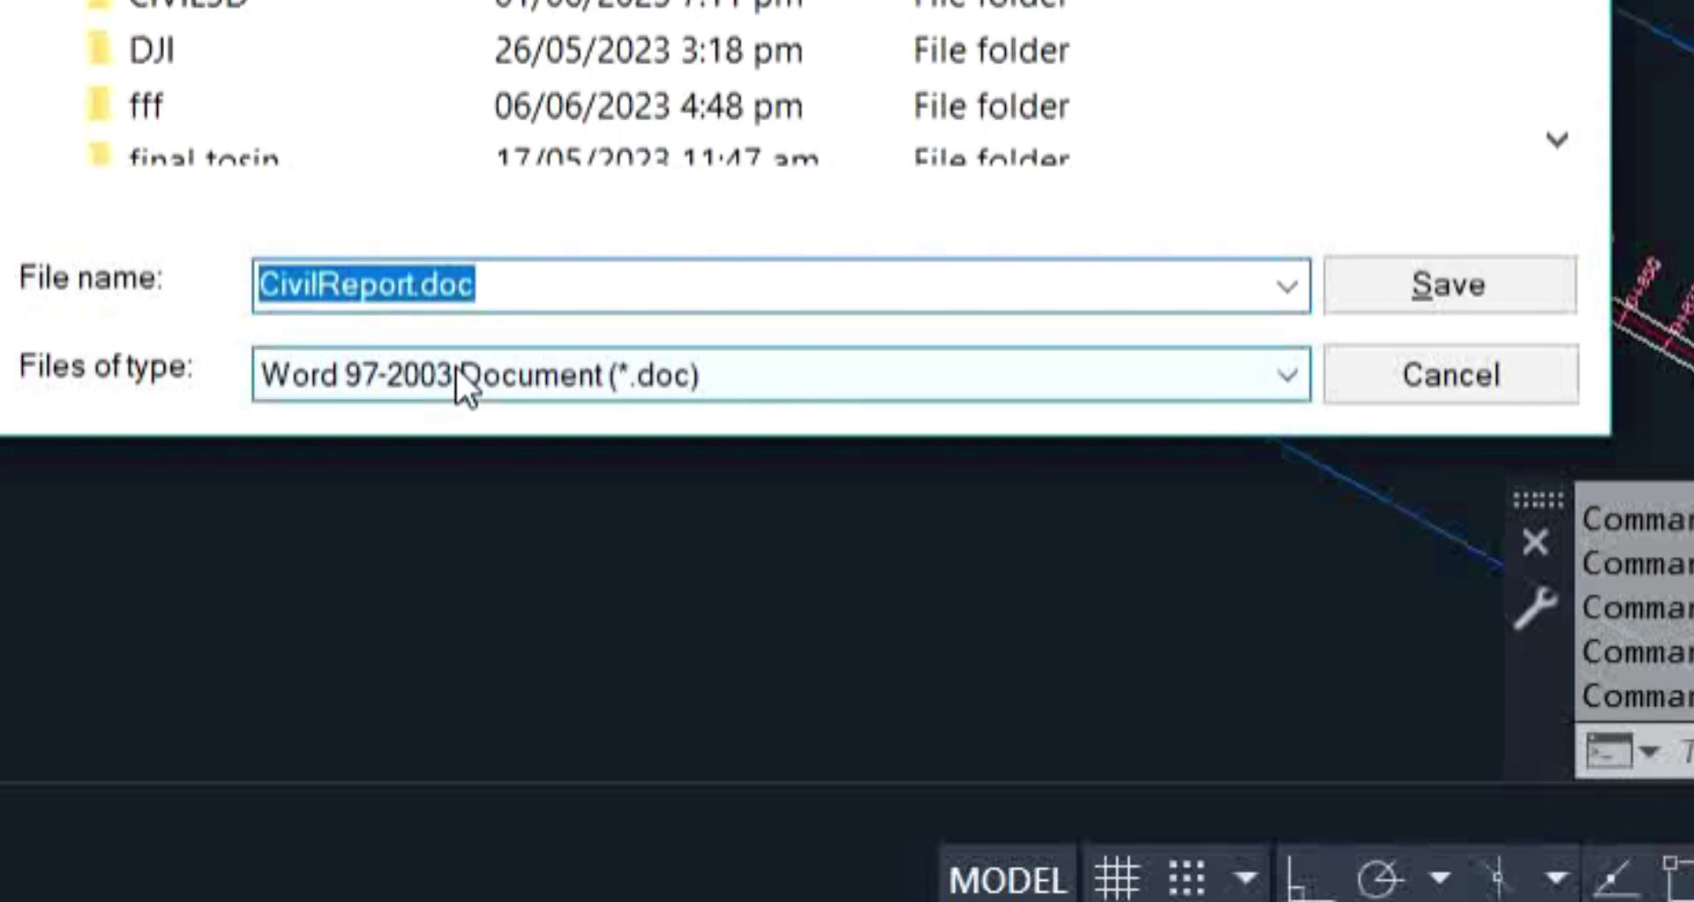
# Step: Save the report as 'survey report' in Word 97-2003 Document format
pyautogui.click(455, 374)
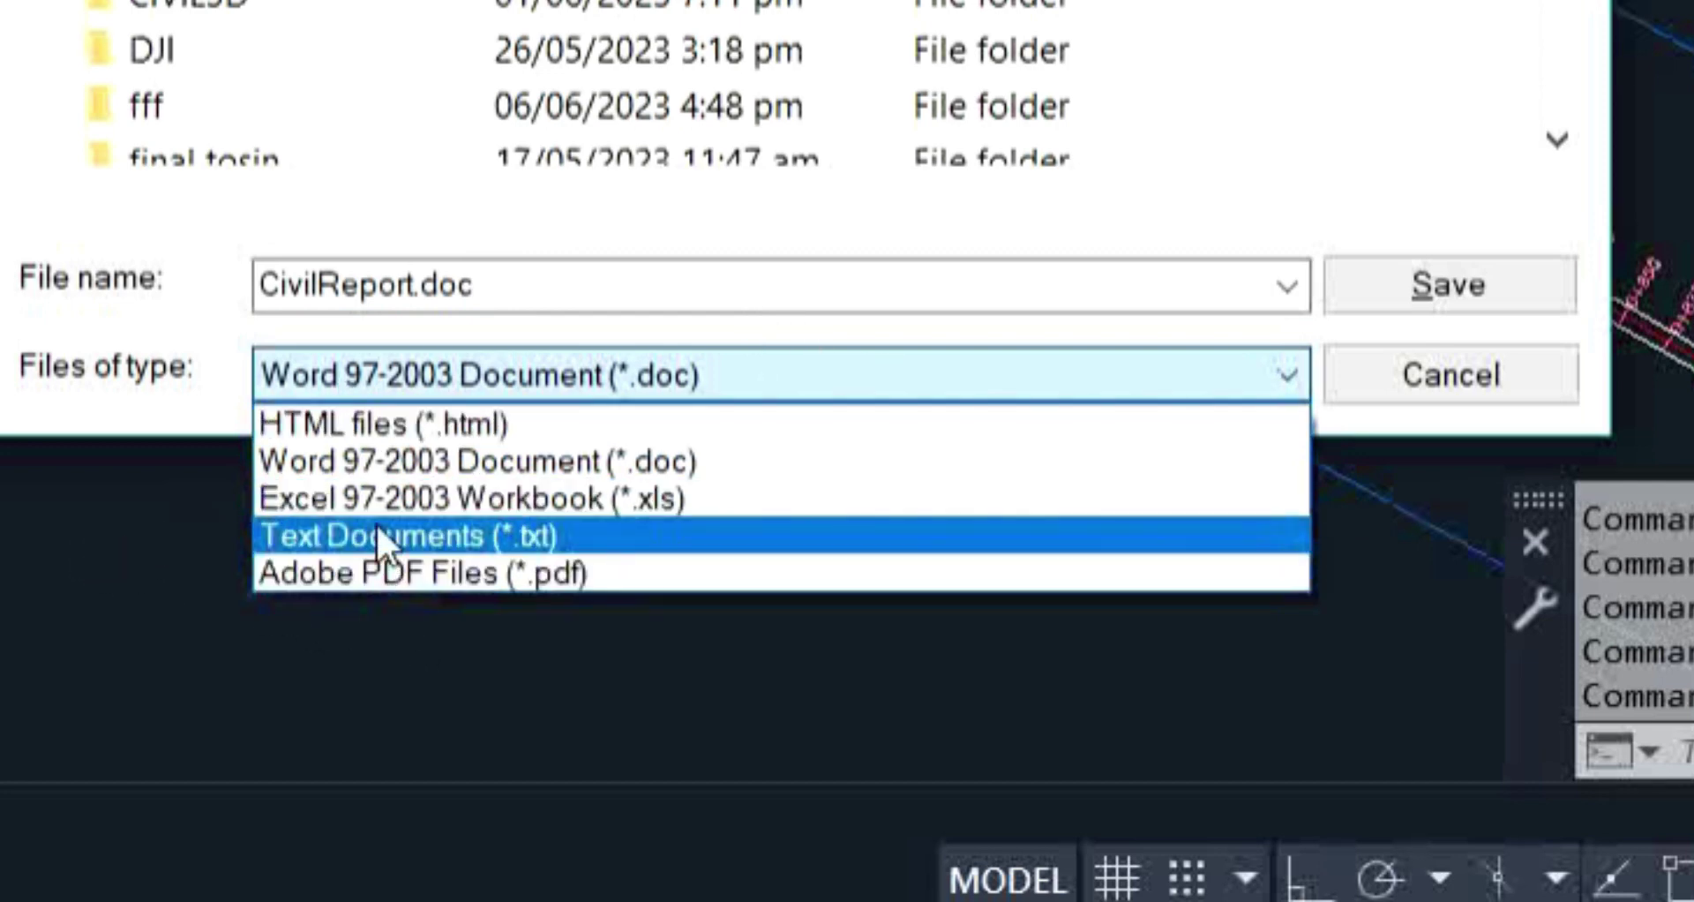
pyautogui.click(487, 453)
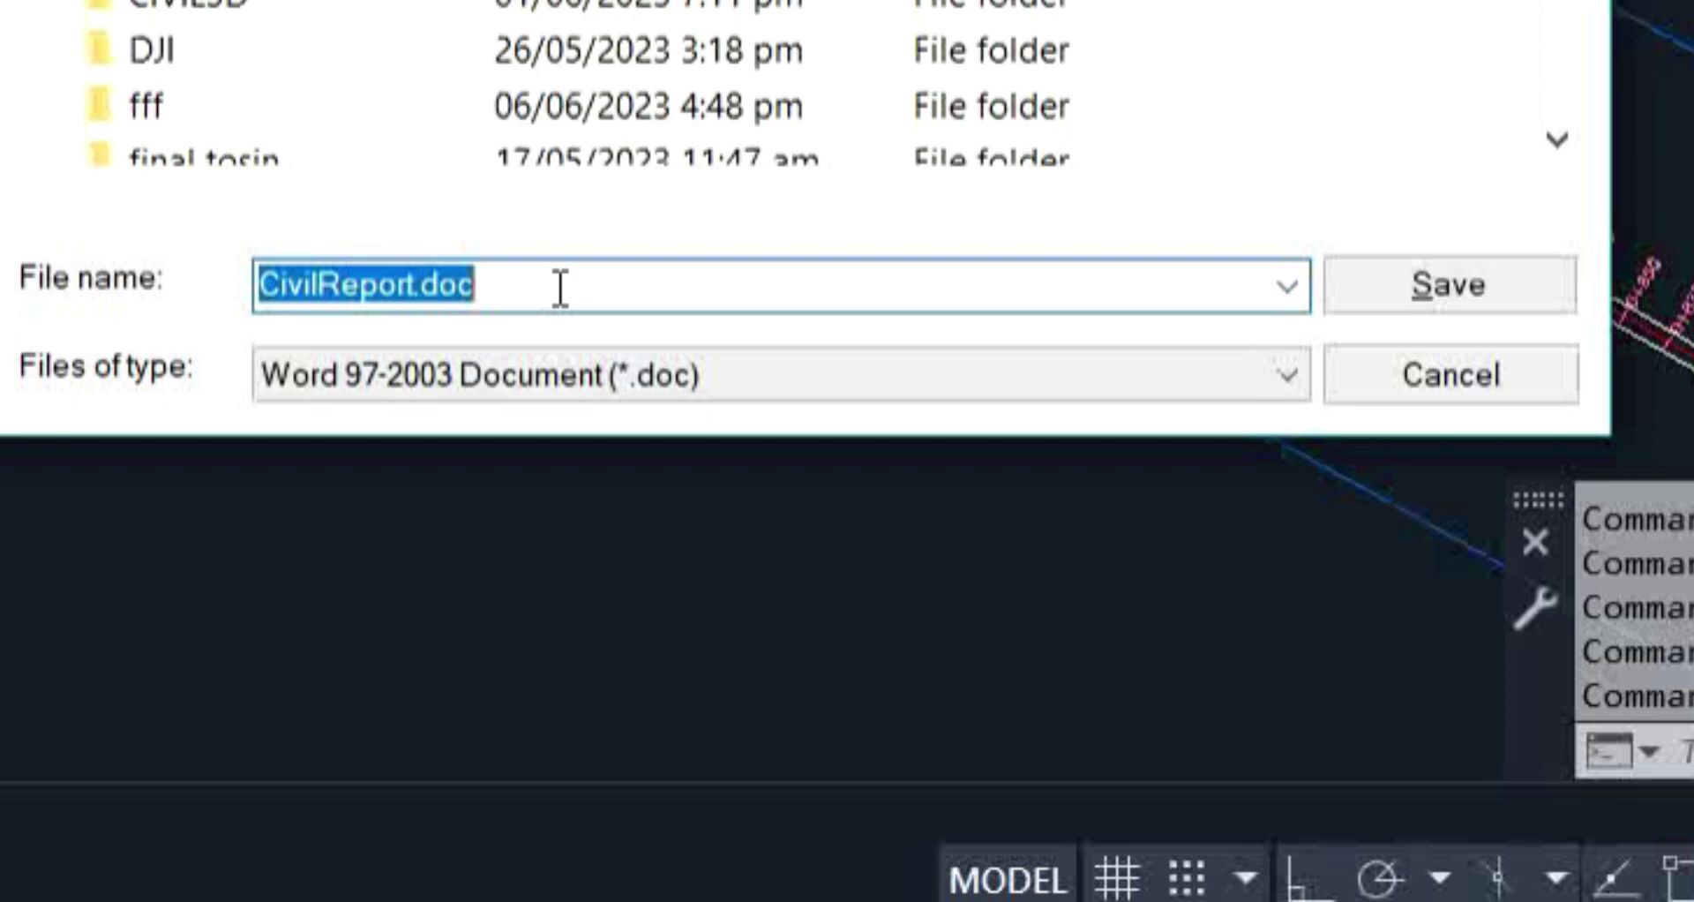
pyautogui.write('survey report')
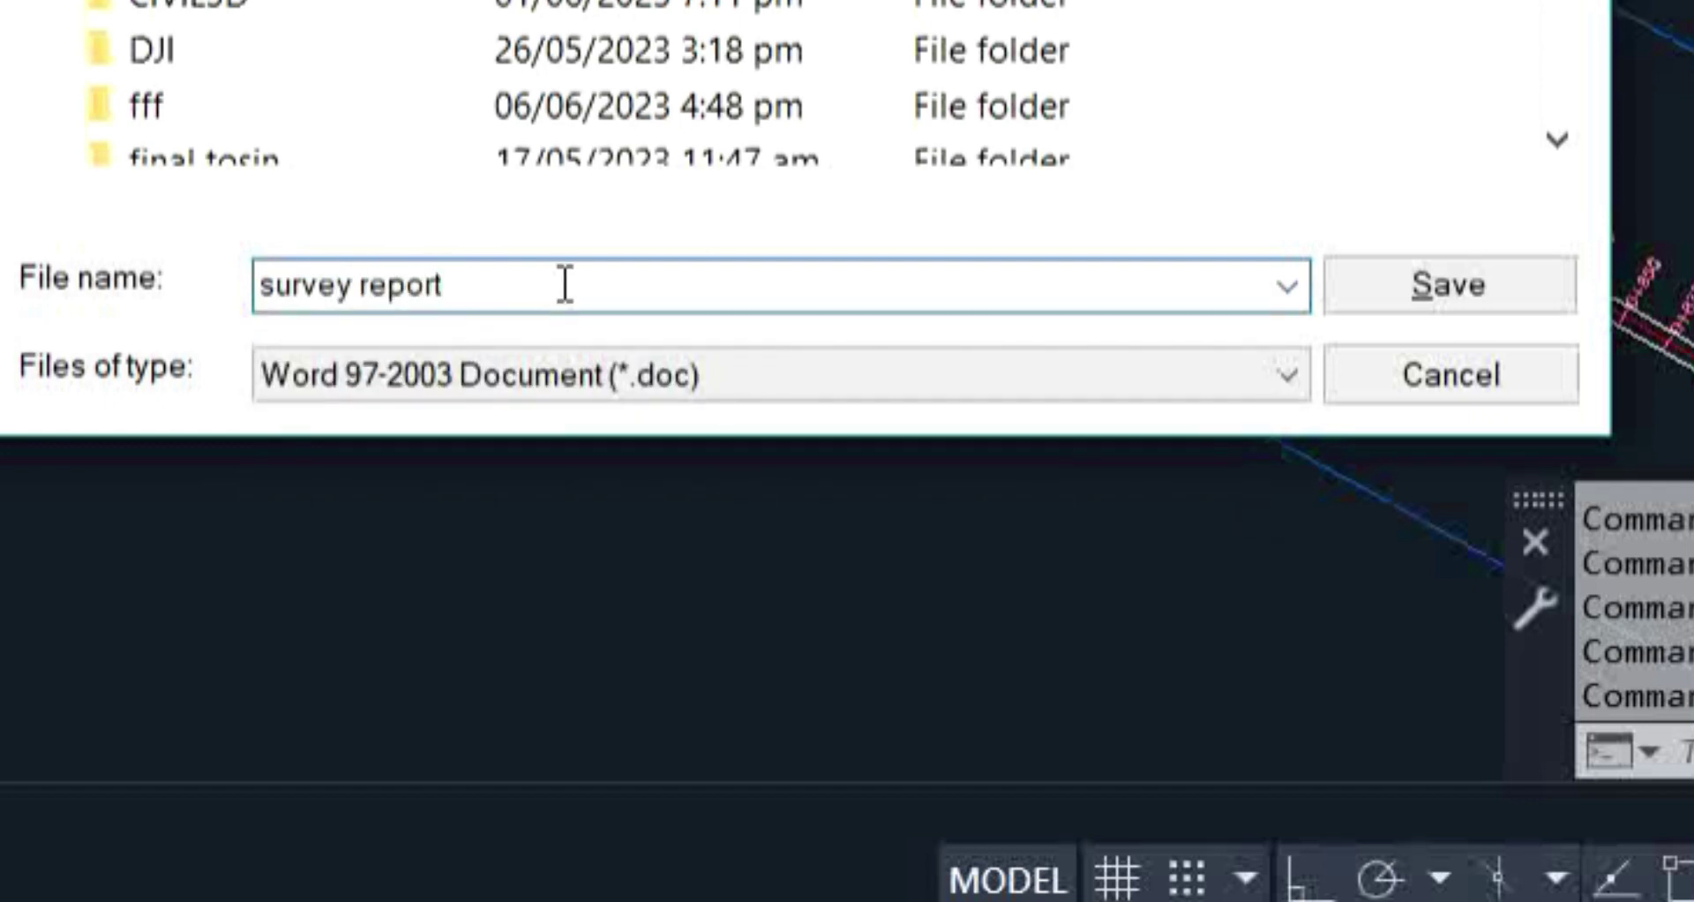
pyautogui.click(1500, 300)
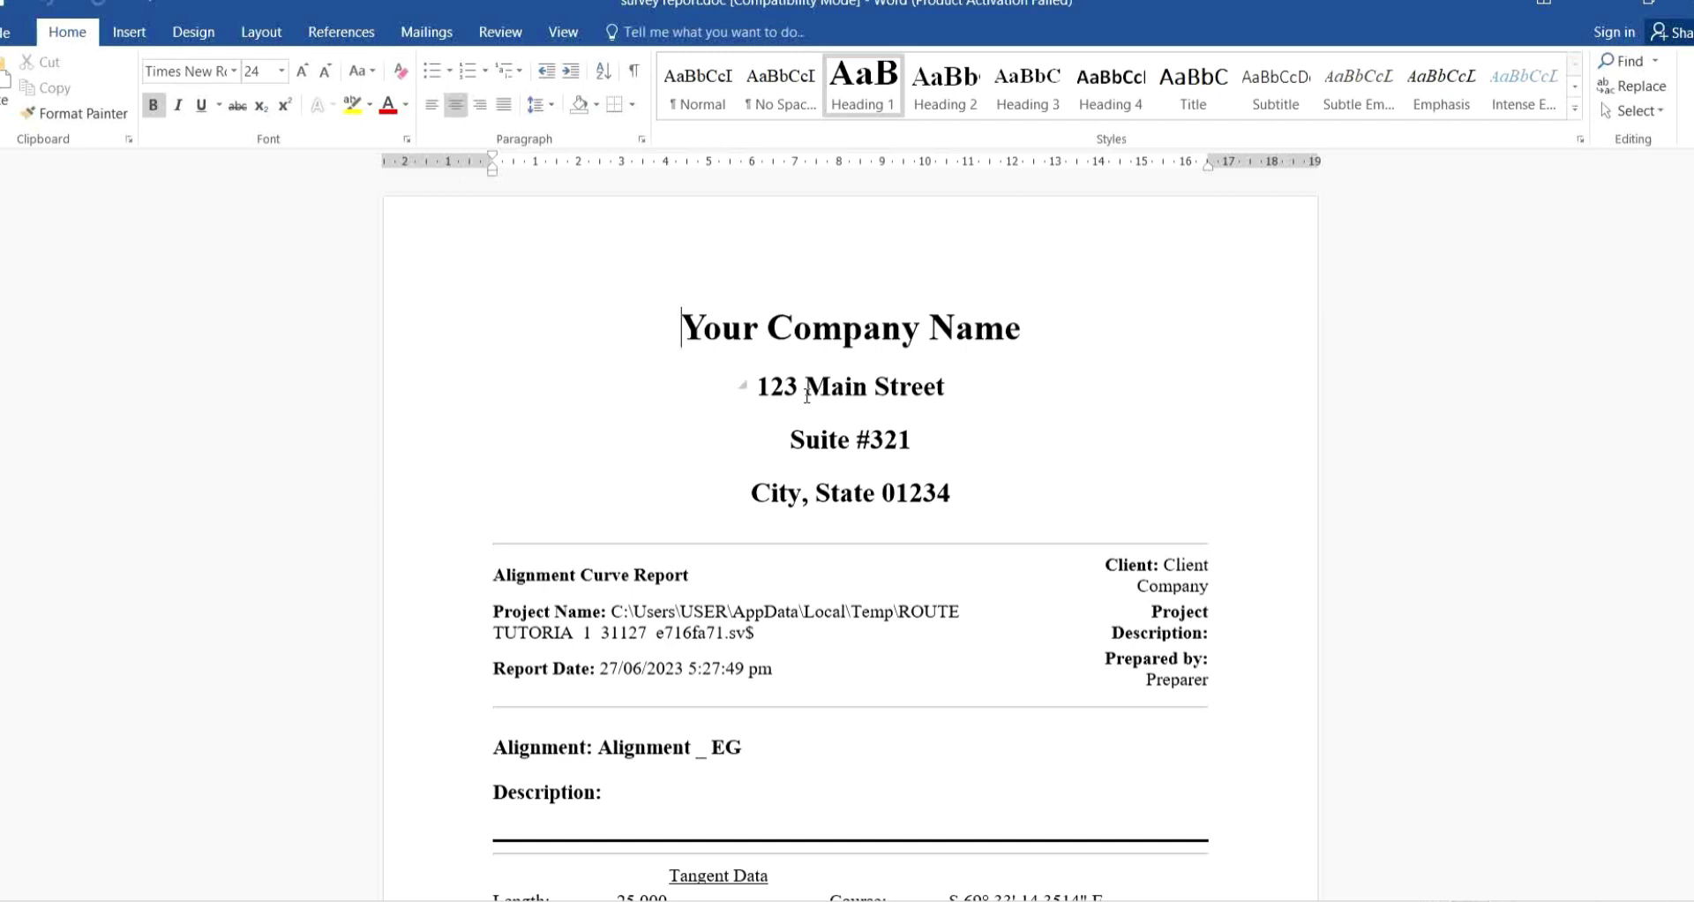
# Step: Scroll through the Word report's company header, tangent and curve data
pyautogui.click(767, 503)
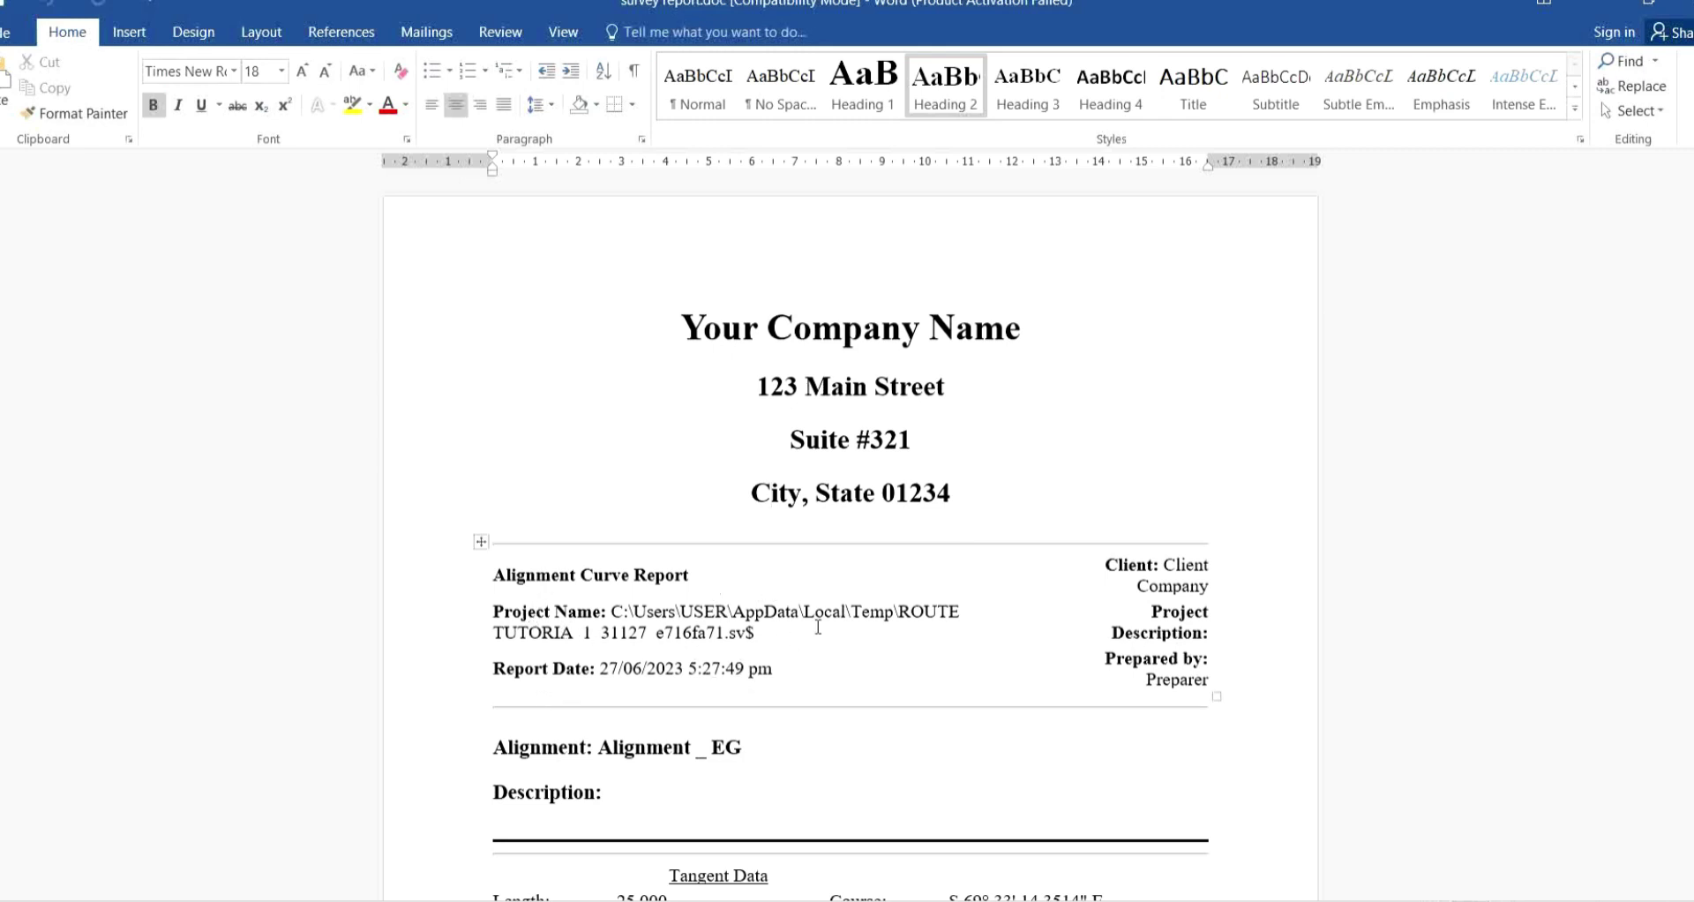
pyautogui.scroll(-8, 794, 628)
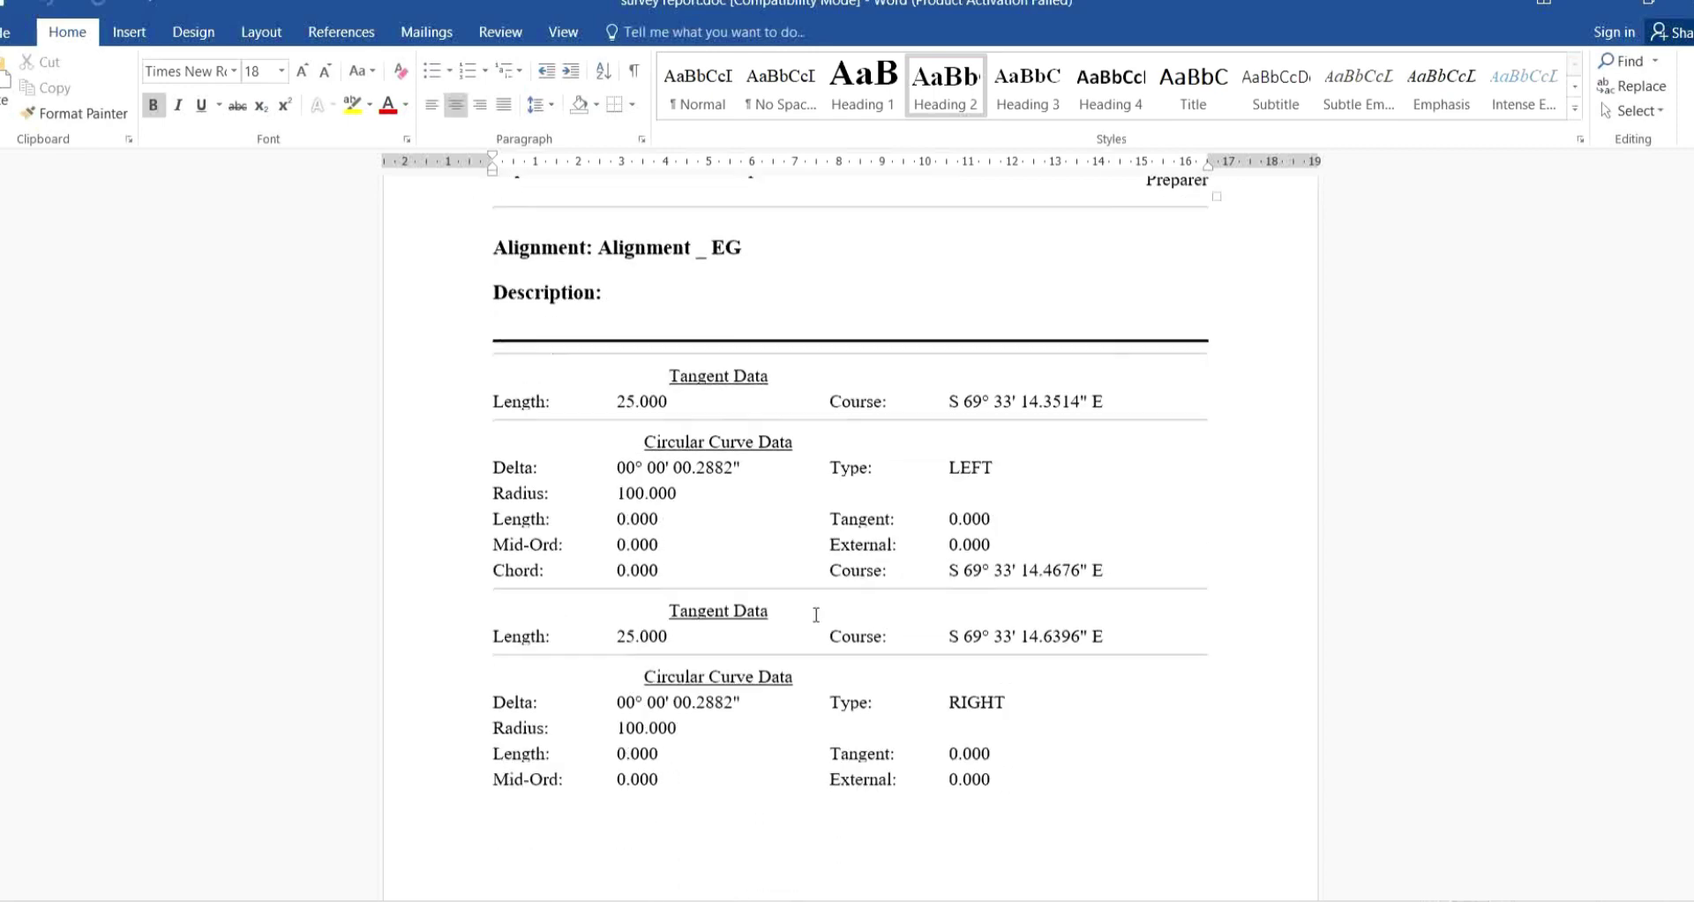
pyautogui.scroll(3, 801, 609)
pyautogui.scroll(1, 801, 610)
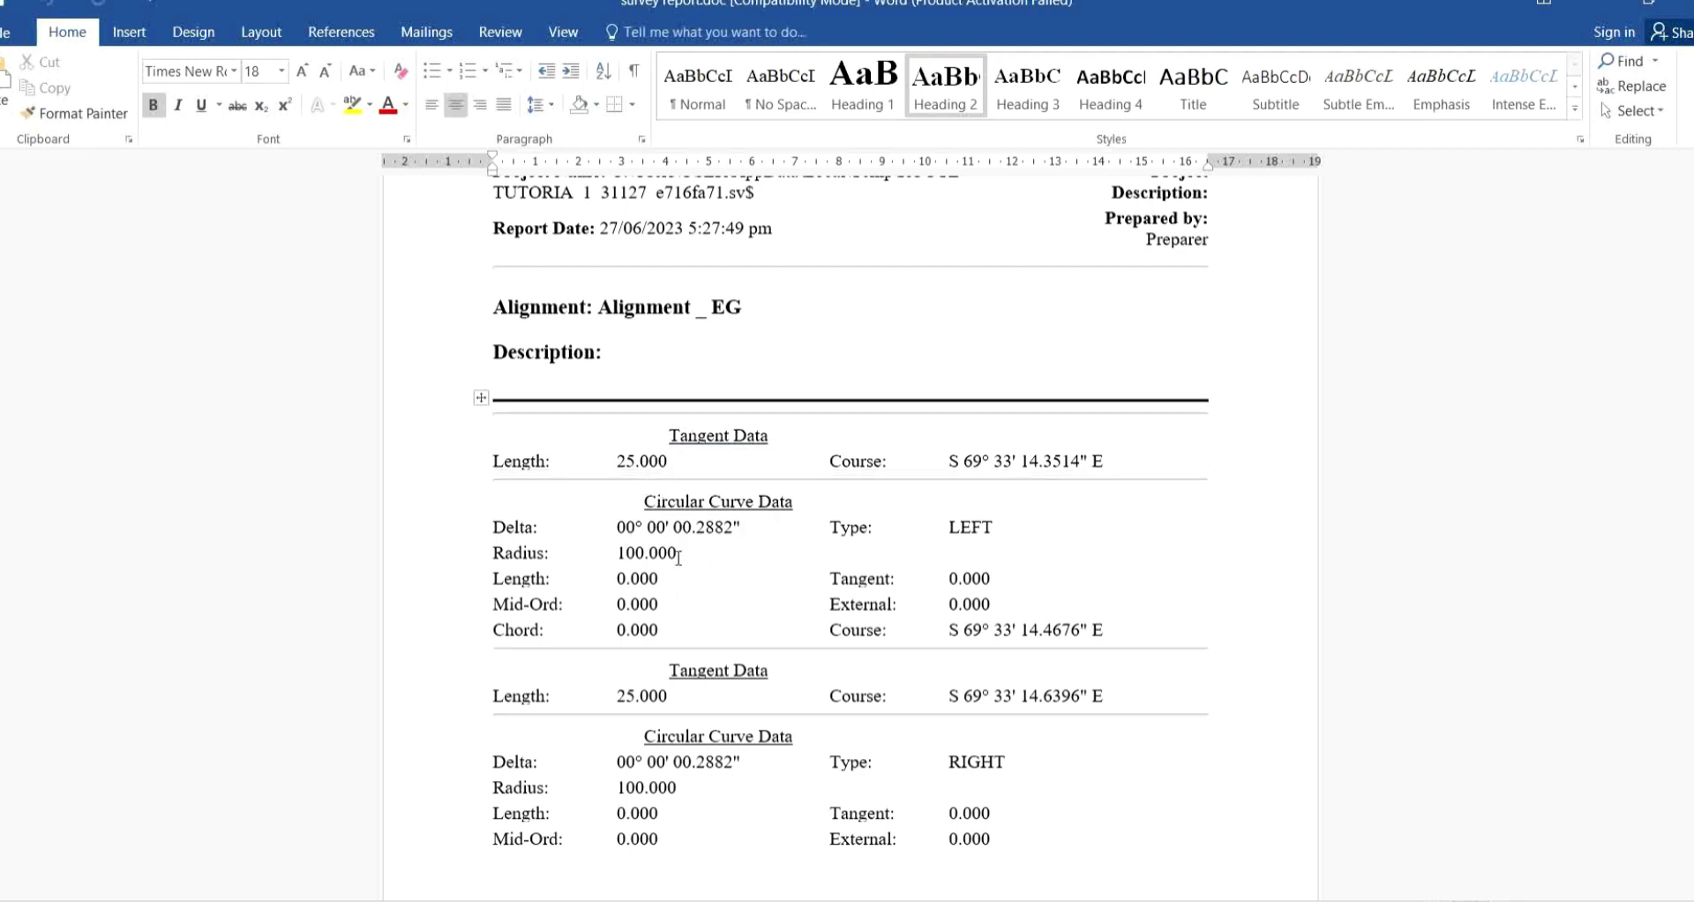
pyautogui.scroll(-5, 693, 556)
pyautogui.scroll(2, 678, 558)
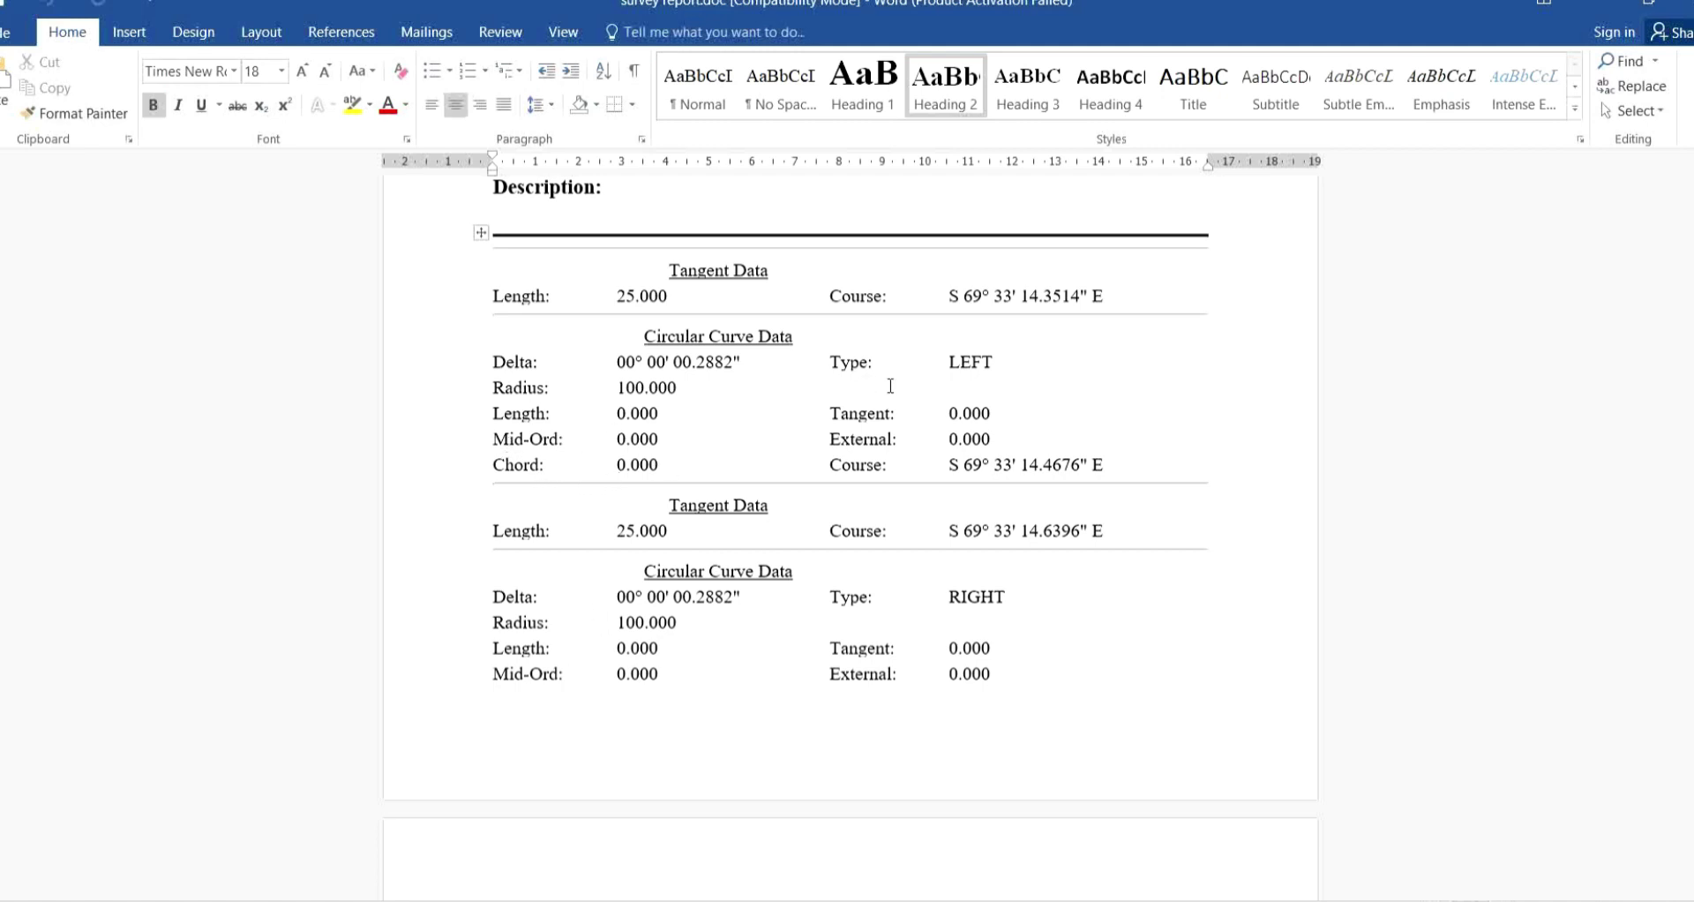
pyautogui.scroll(-3, 940, 621)
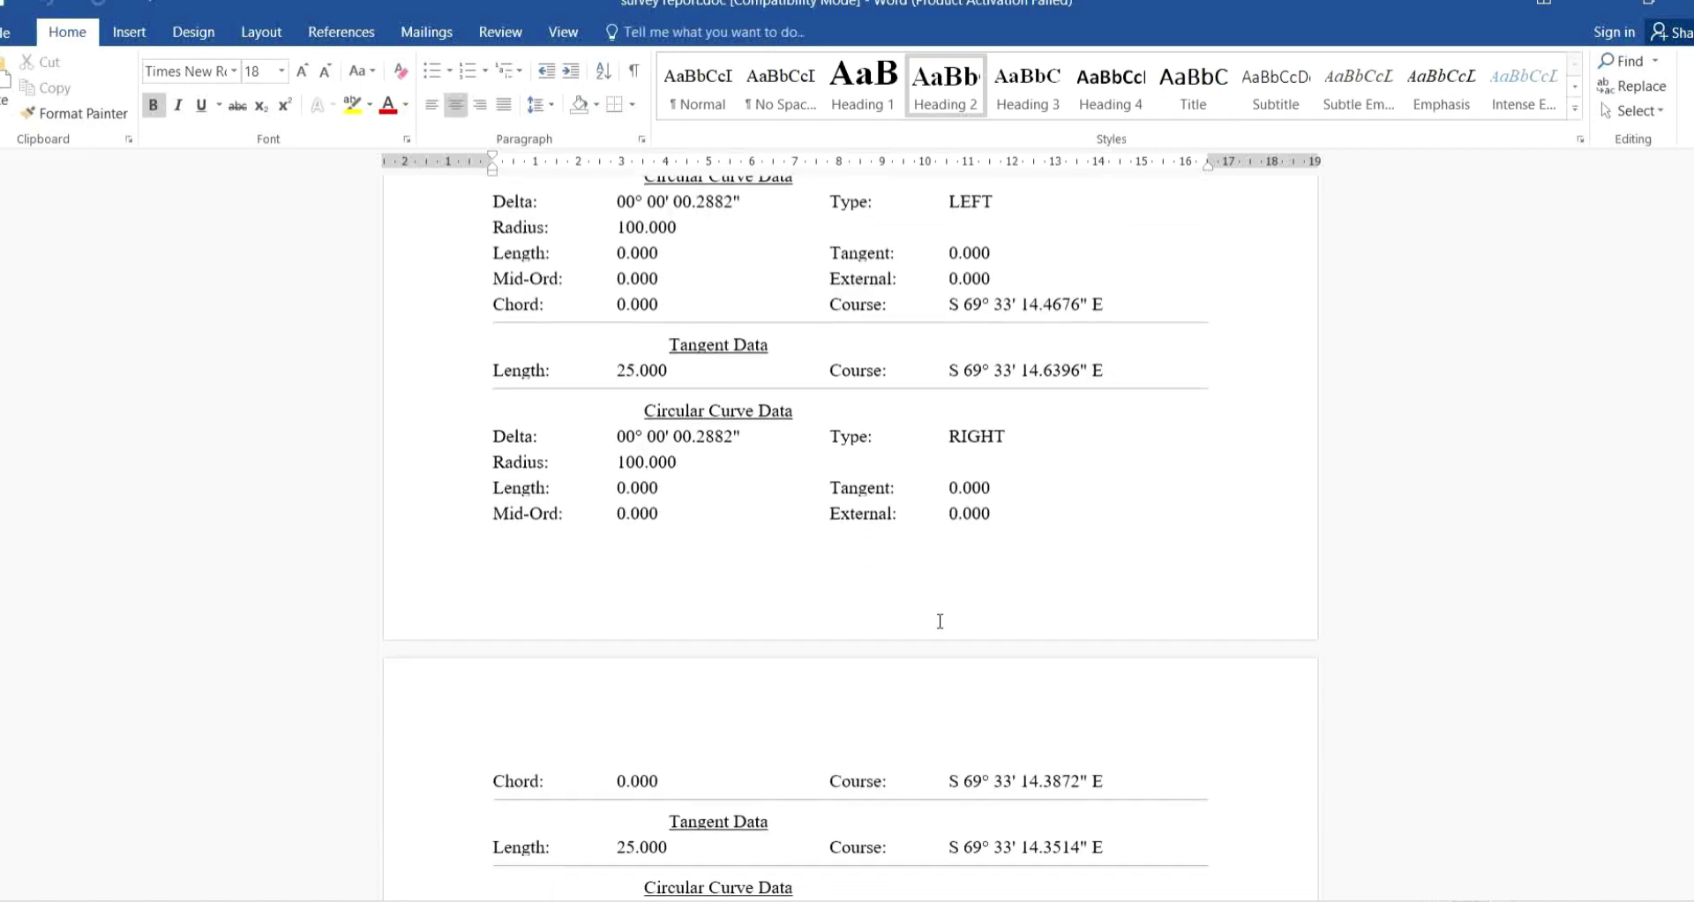
pyautogui.scroll(-2, 939, 621)
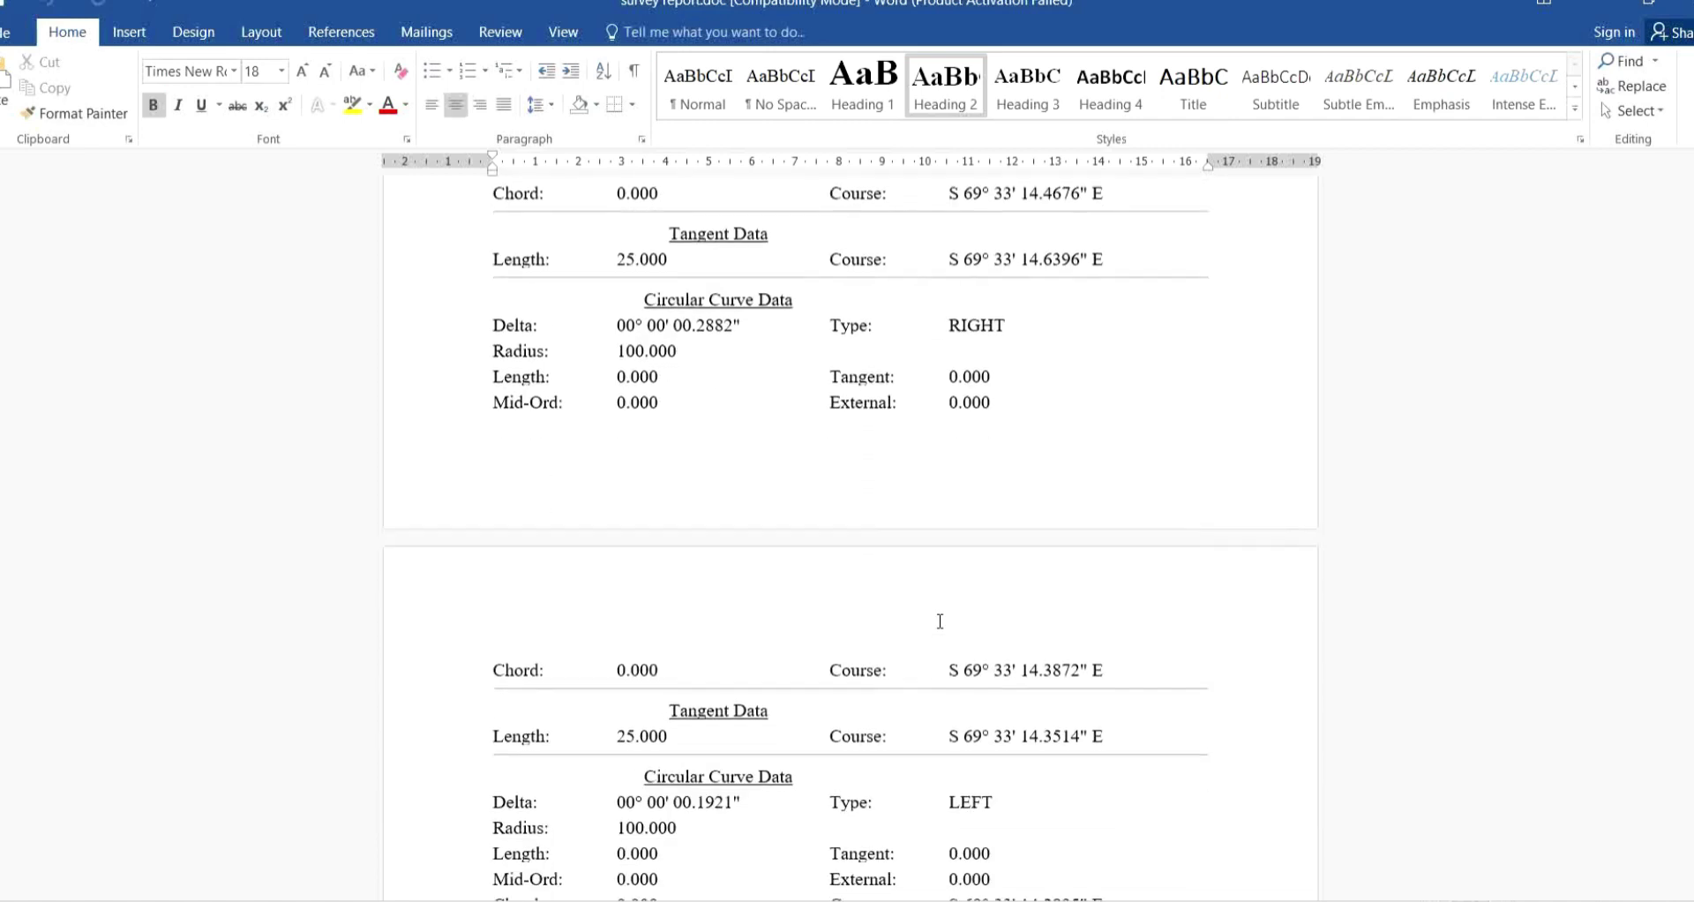
pyautogui.scroll(4, 937, 616)
pyautogui.scroll(4, 935, 618)
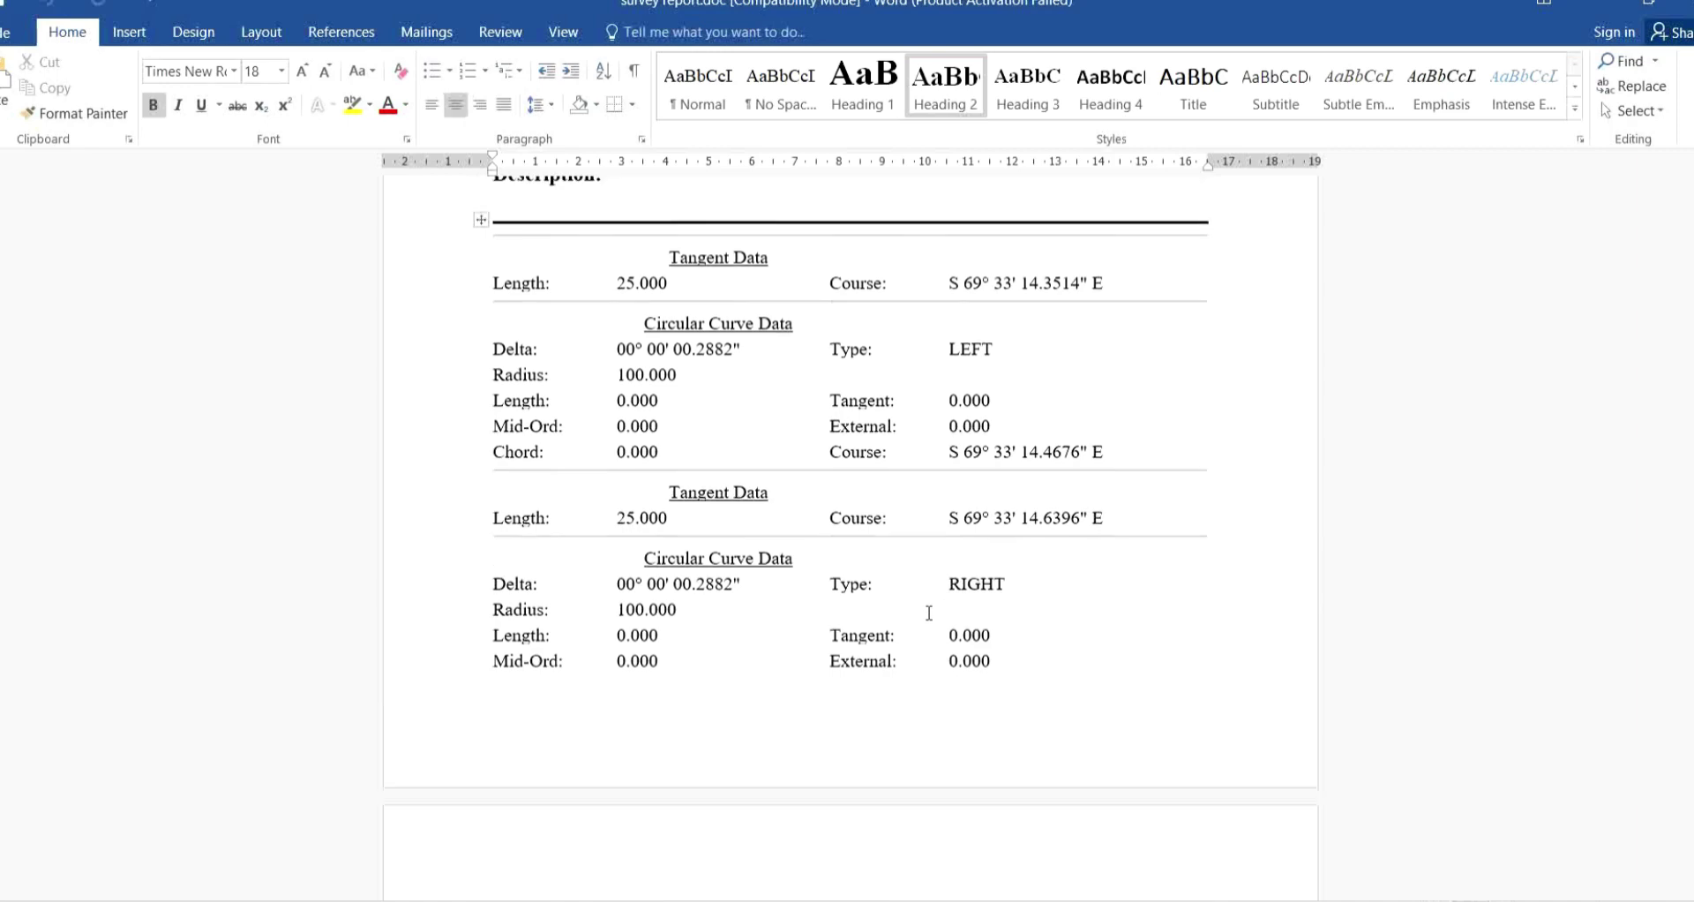
pyautogui.scroll(-2, 928, 619)
pyautogui.scroll(-2, 929, 619)
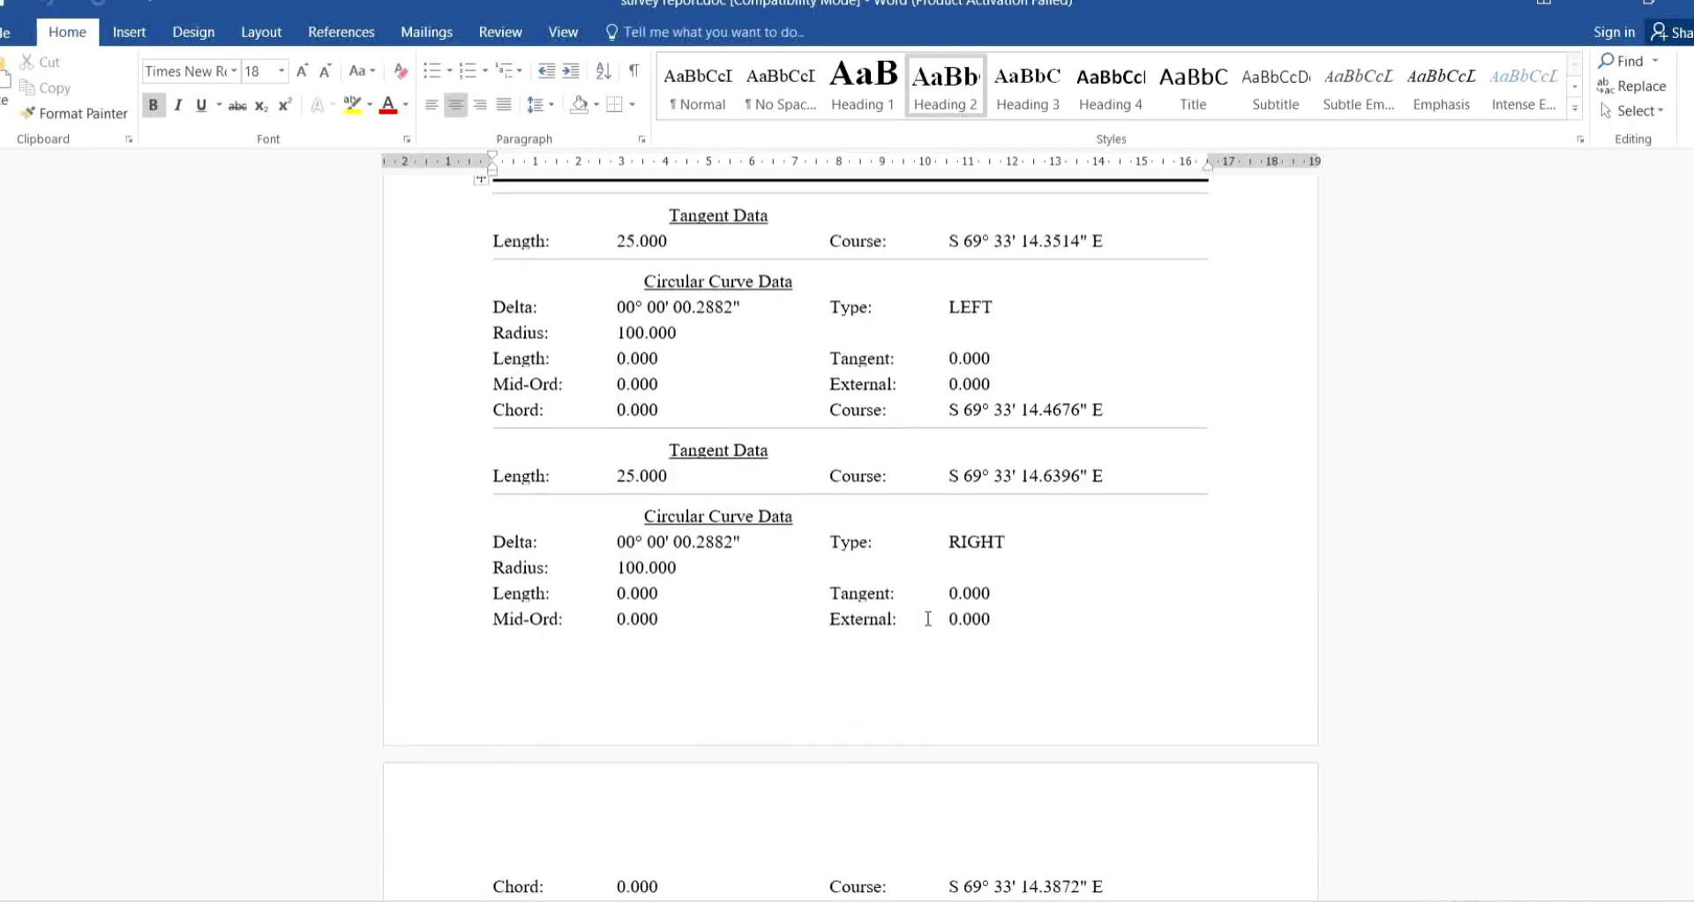
pyautogui.scroll(10, 741, 719)
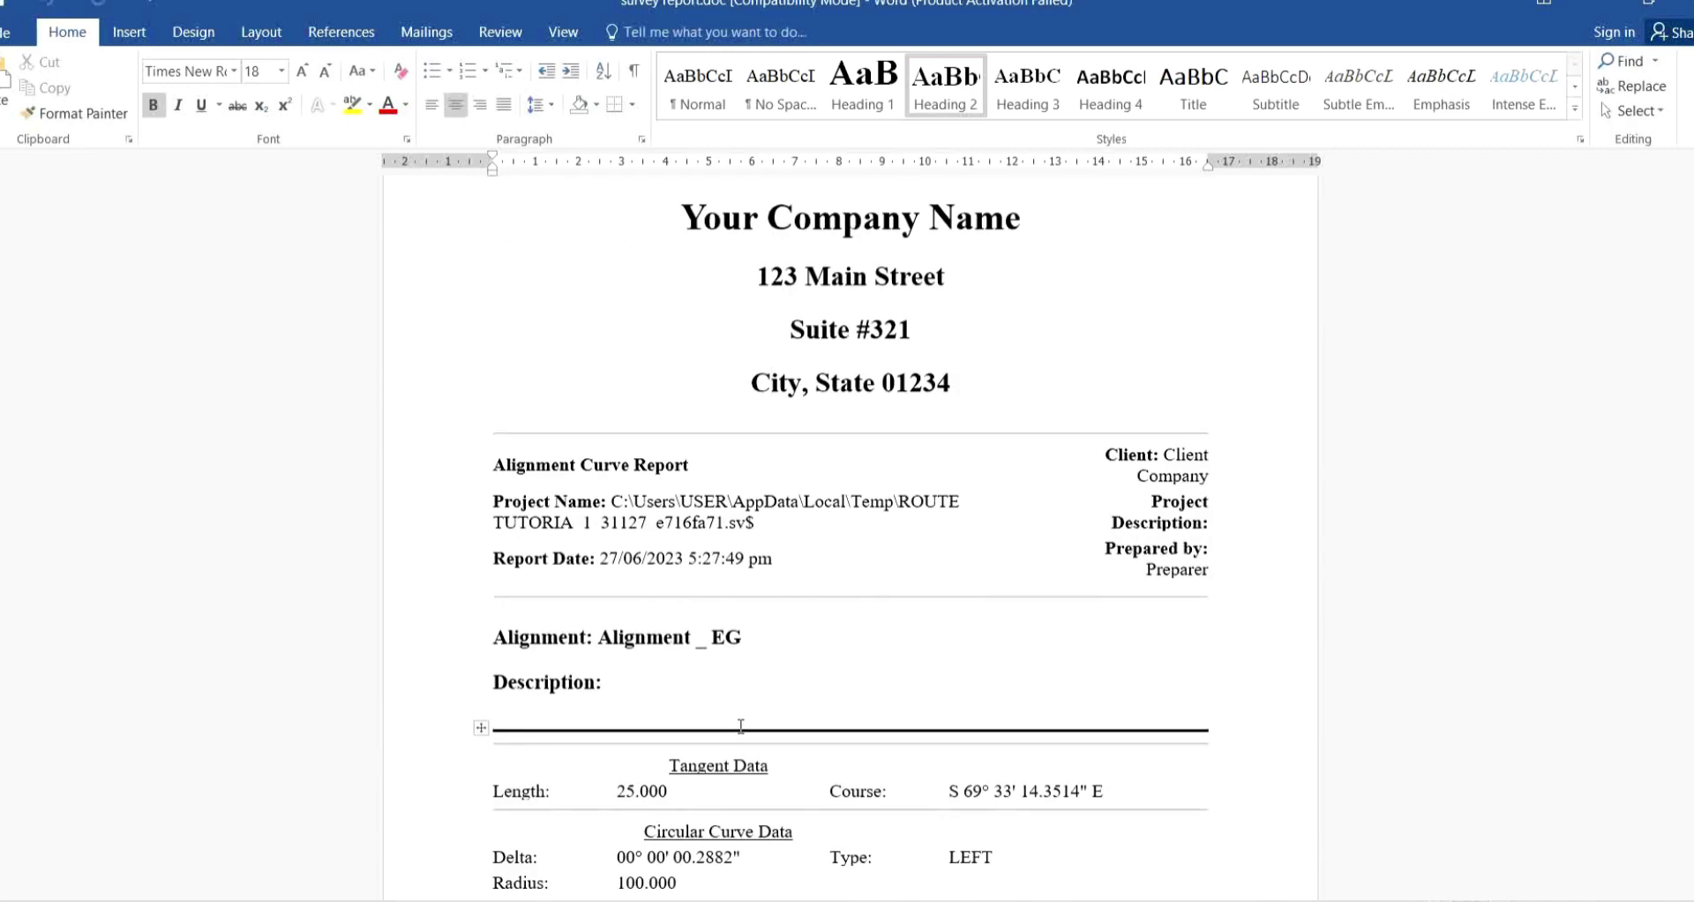
pyautogui.scroll(-3, 603, 483)
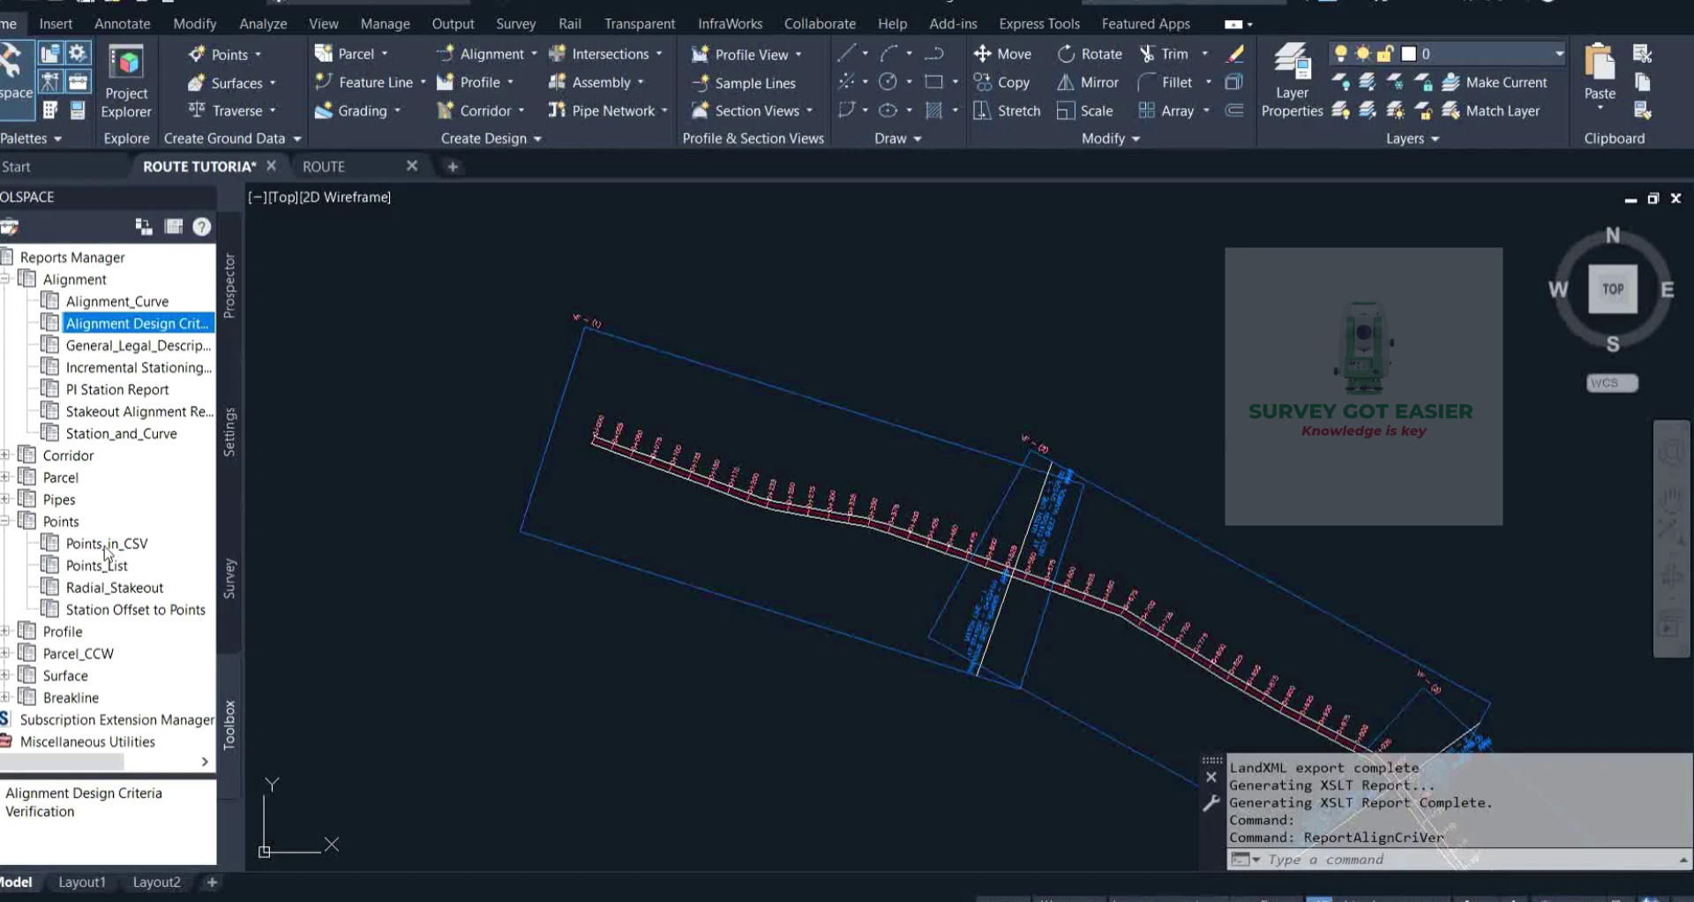
# Step: Select Points_in_CSV and execute it to bring up the Export to XML Report dialog
pyautogui.click(107, 547)
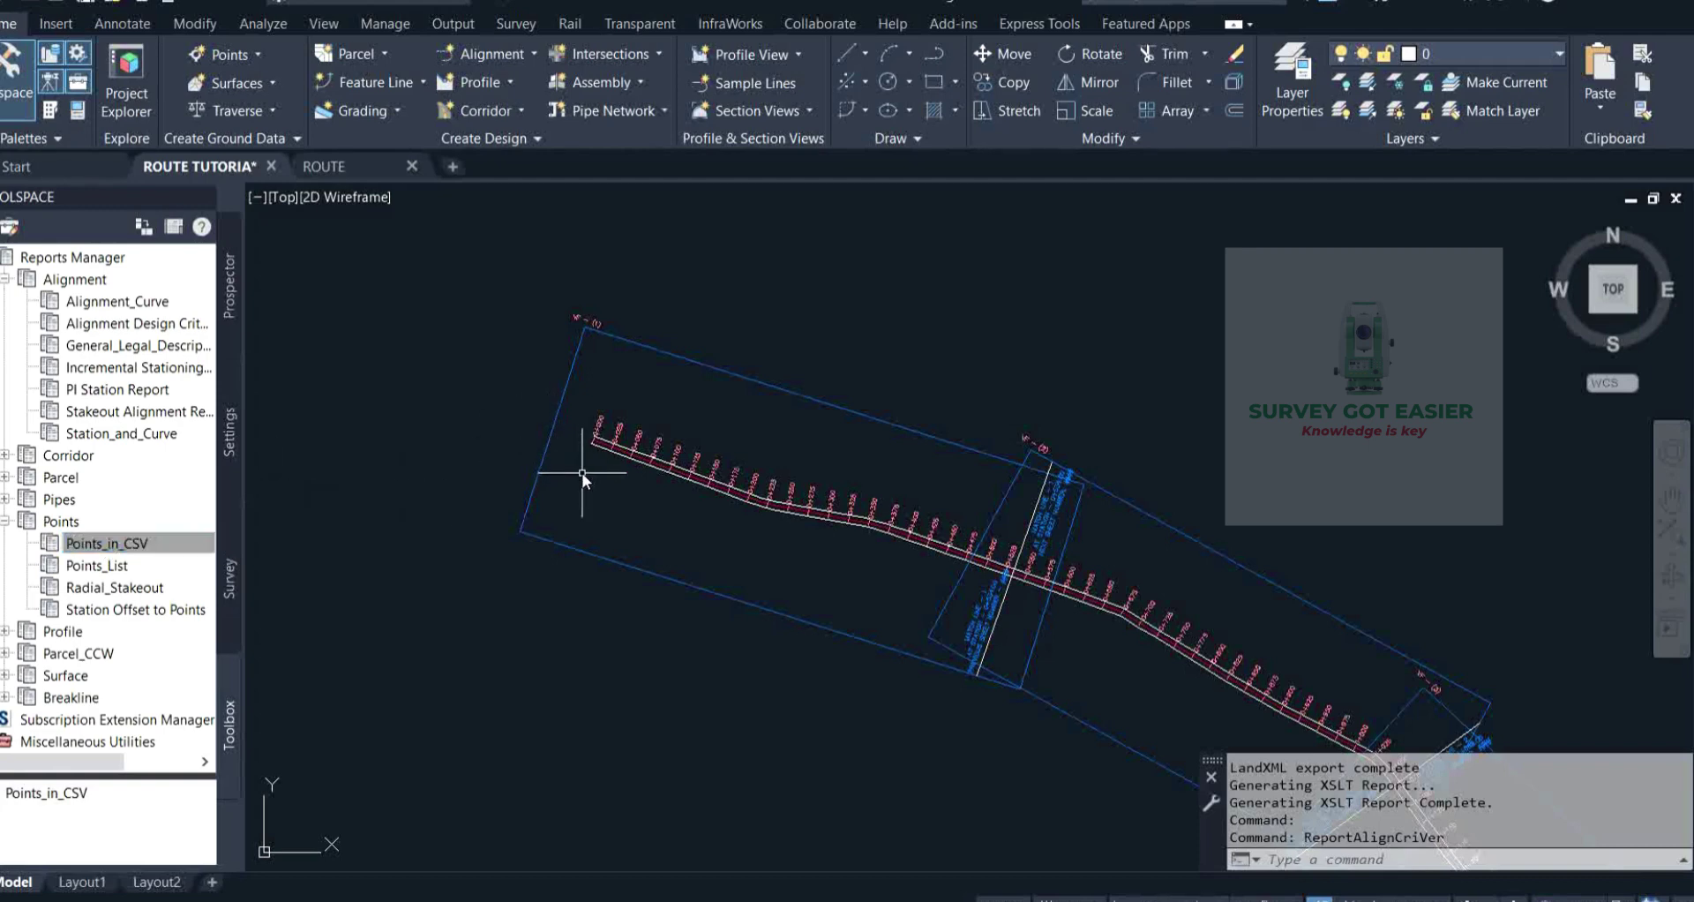
pyautogui.moveTo(583, 476)
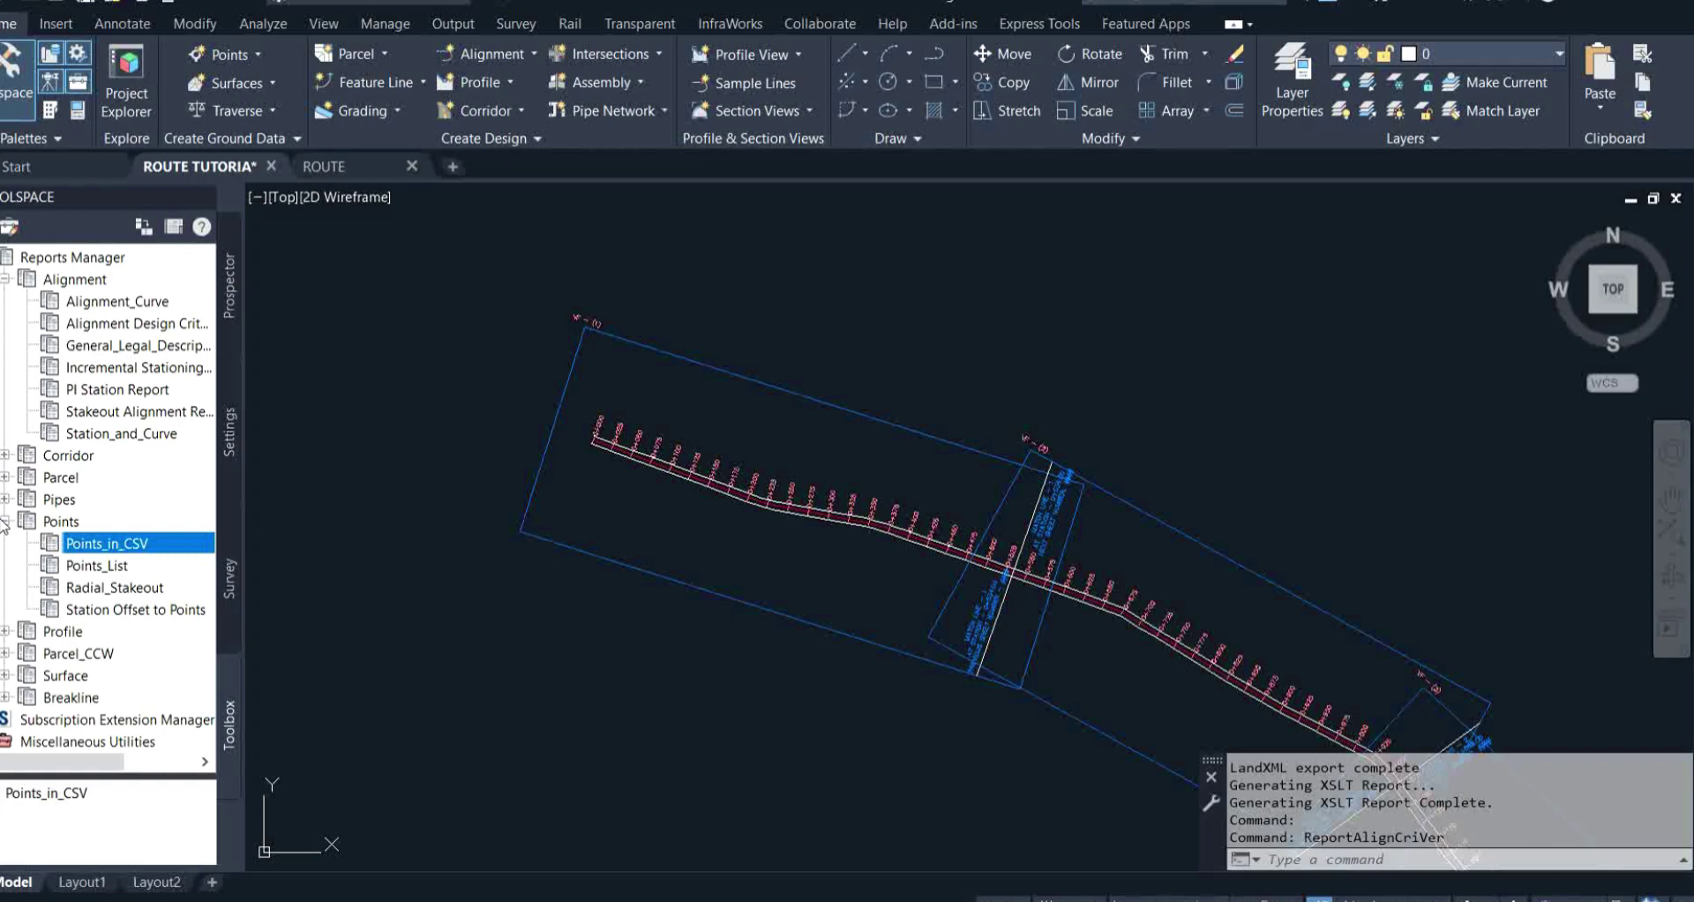
pyautogui.rightClick(111, 545)
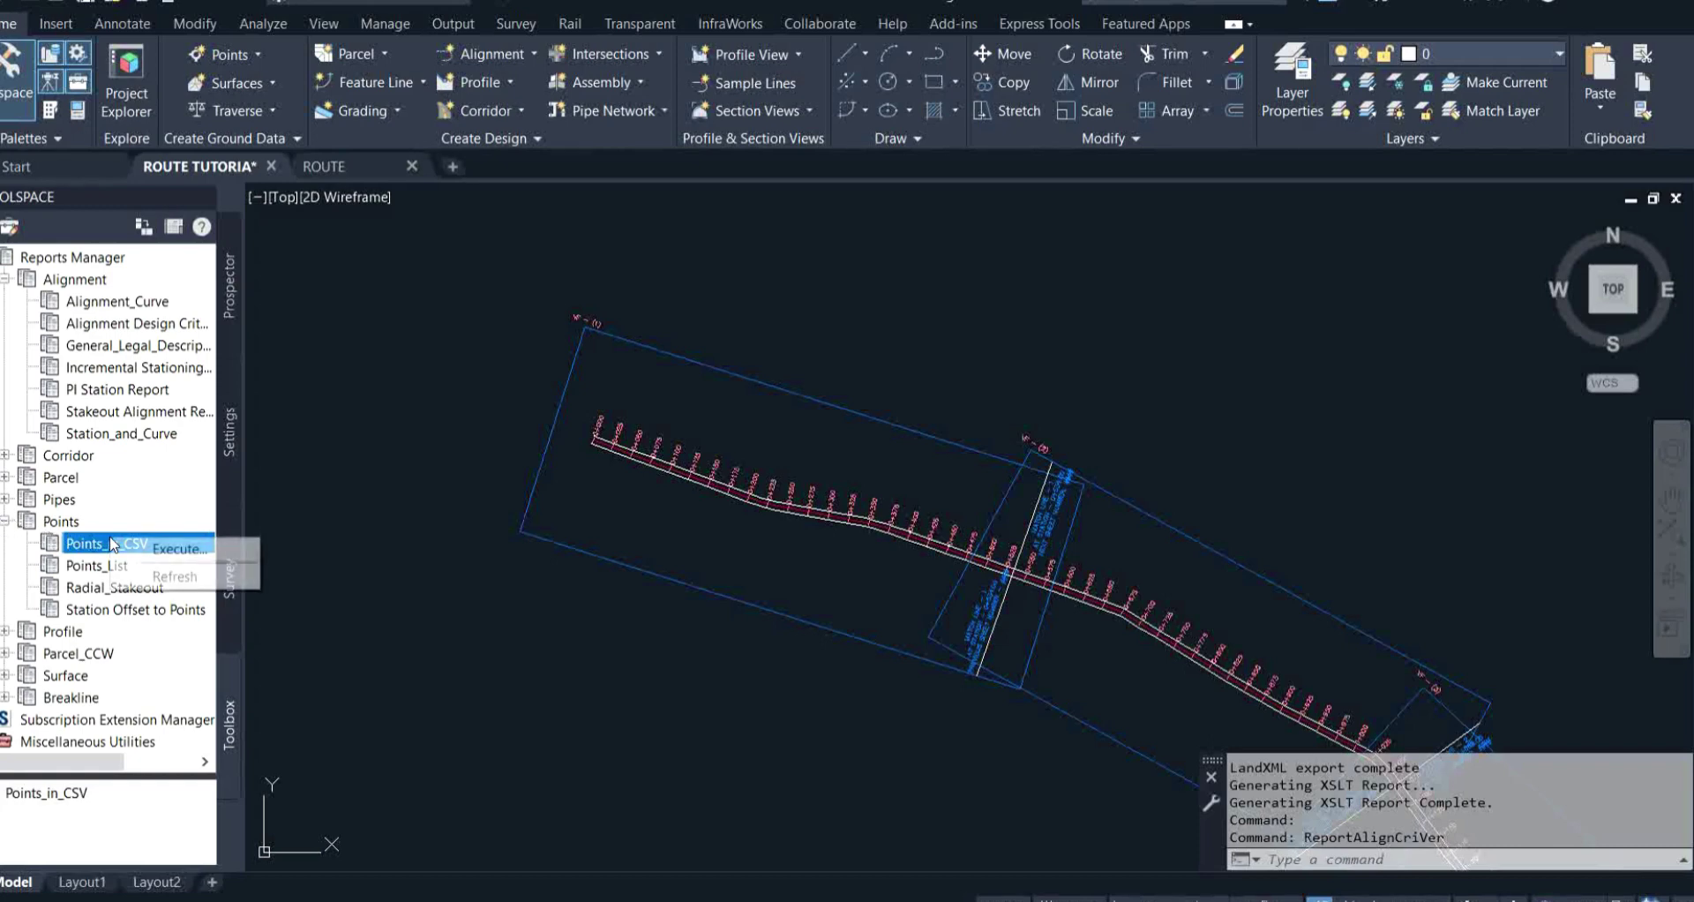
pyautogui.click(159, 550)
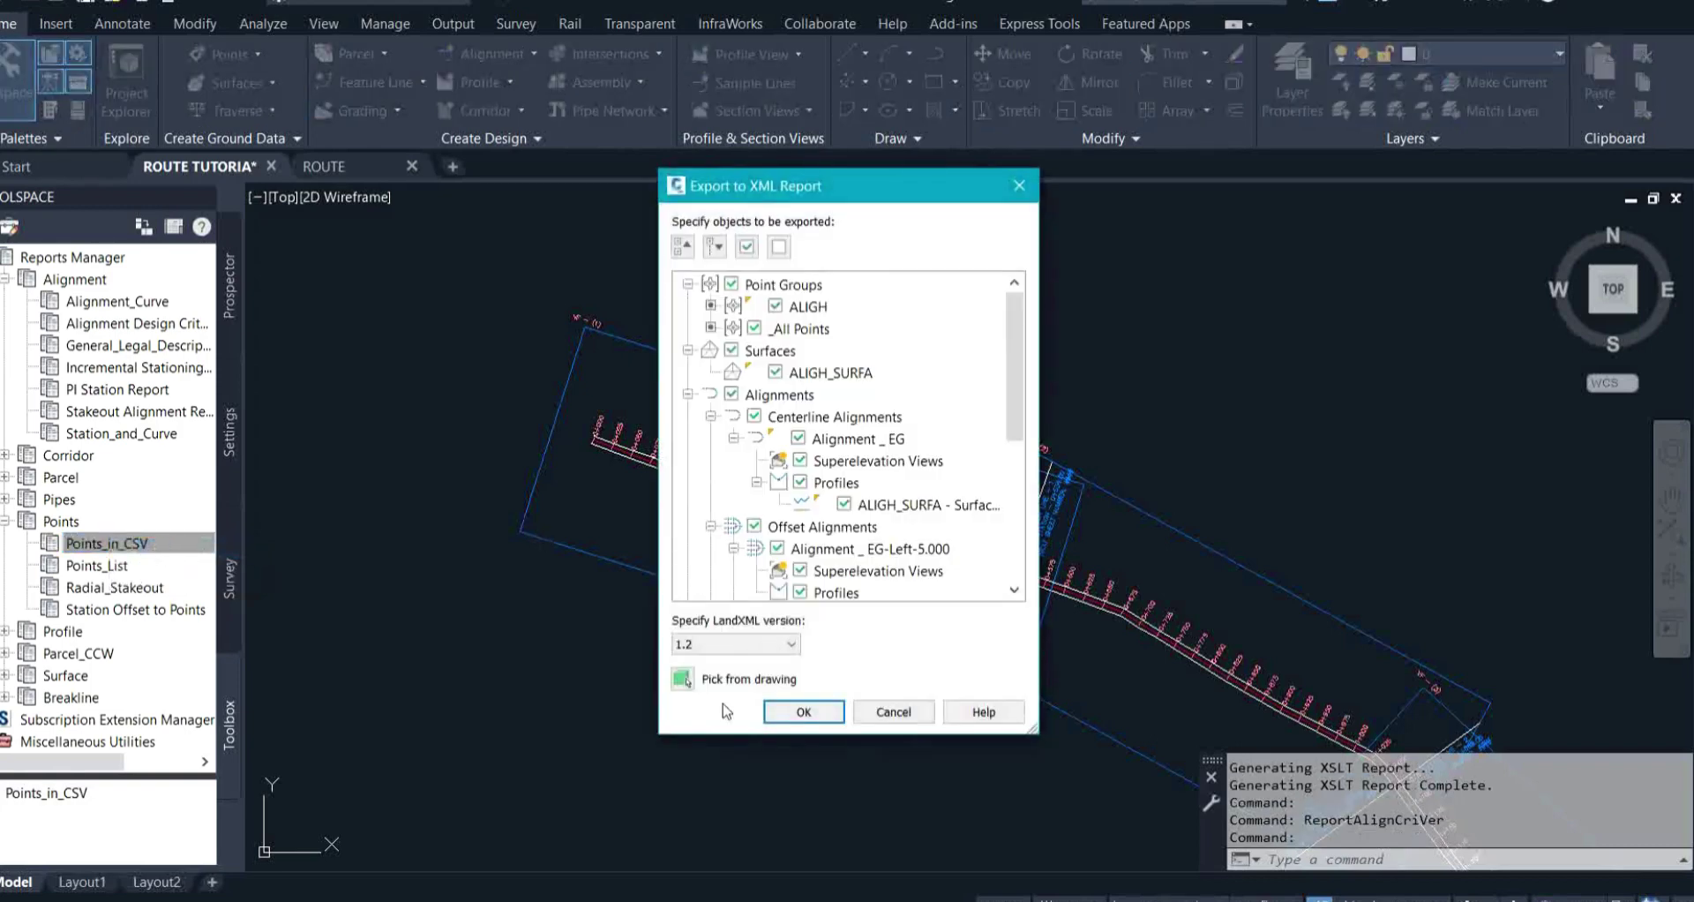
# Step: Accept all listed objects so CivilReport.csv opens in Excel with the point data
pyautogui.click(805, 711)
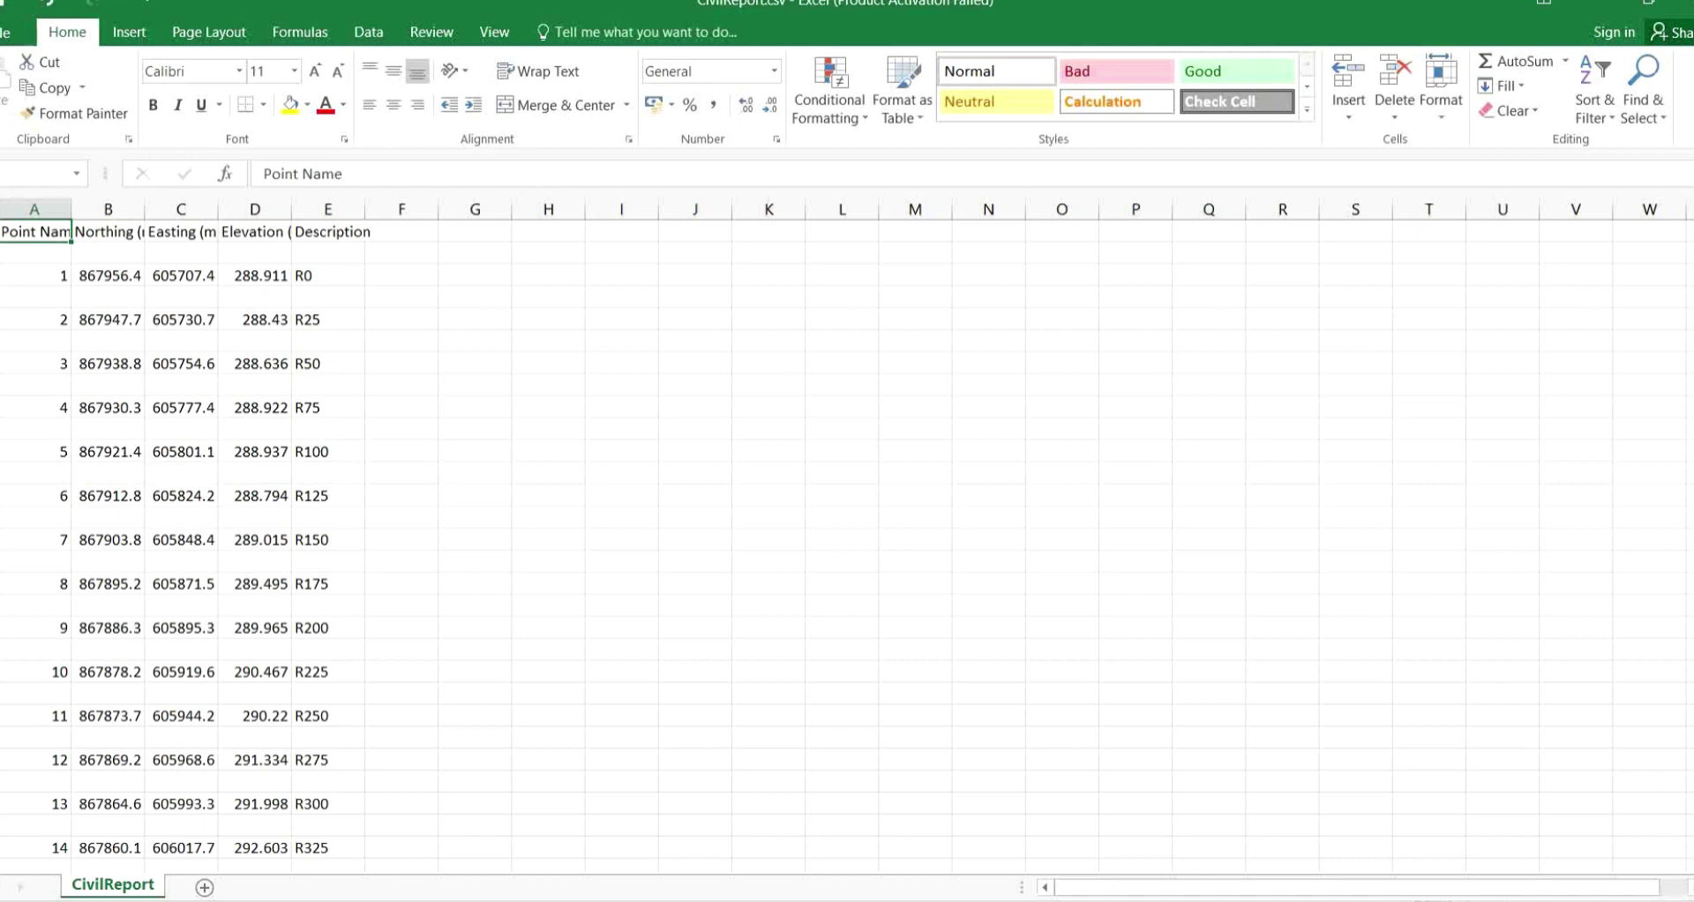
# Step: Switch between CivilReport.csv in Excel and the route tutorial drawing to compare points with stations
pyautogui.click(959, 898)
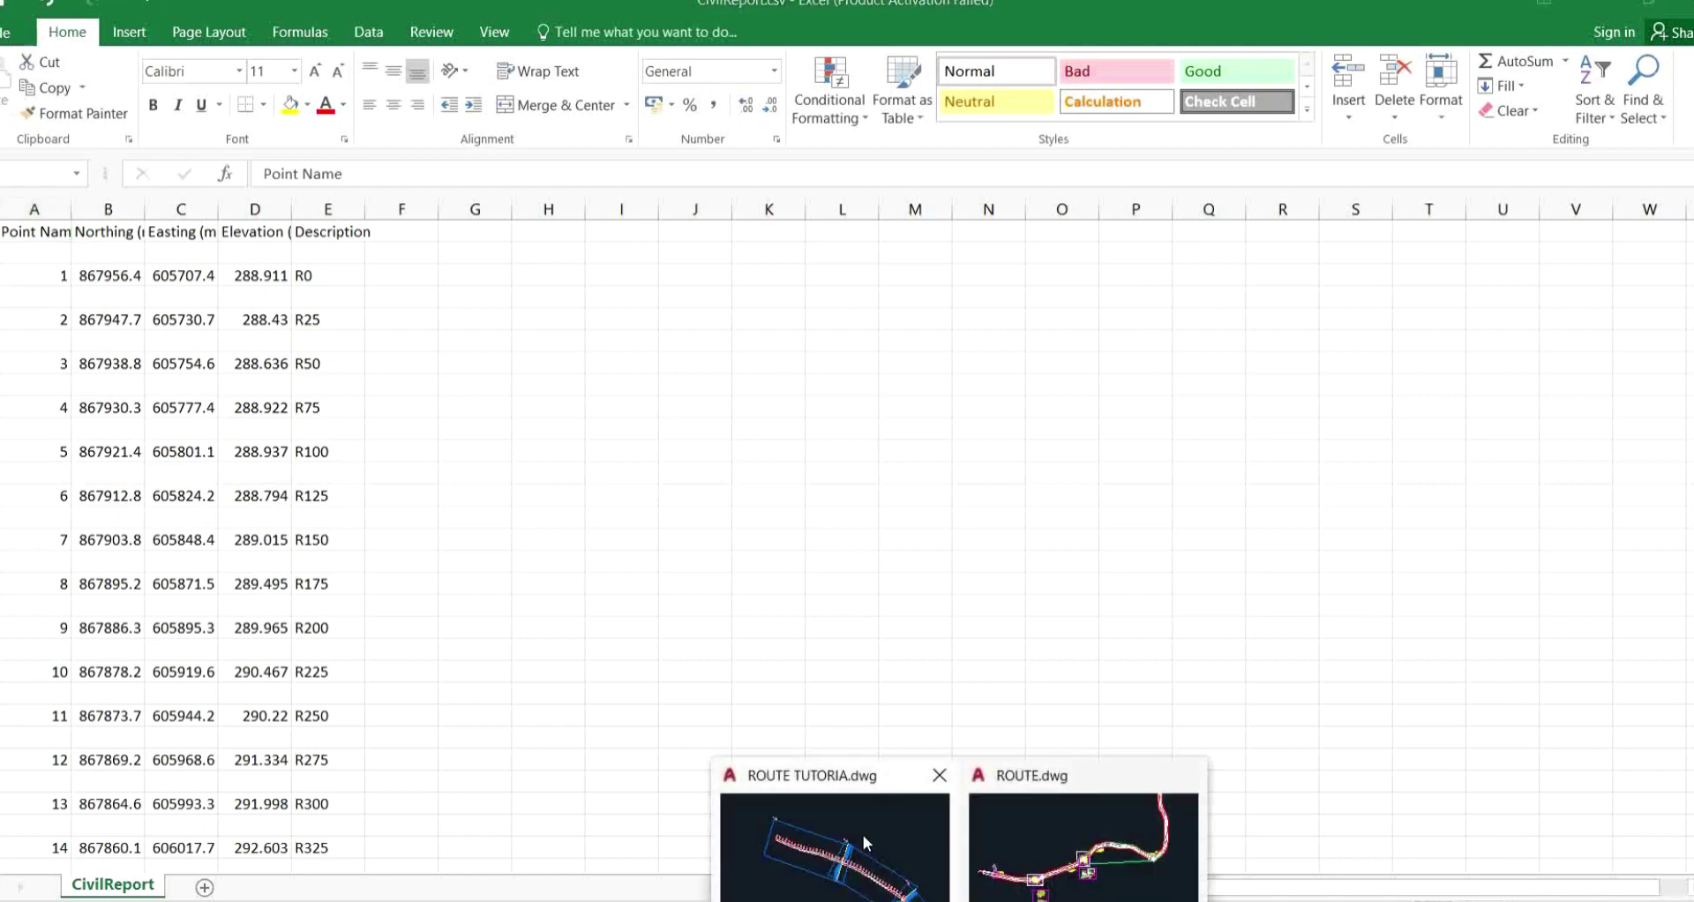
pyautogui.click(863, 834)
pyautogui.scroll(5, 590, 404)
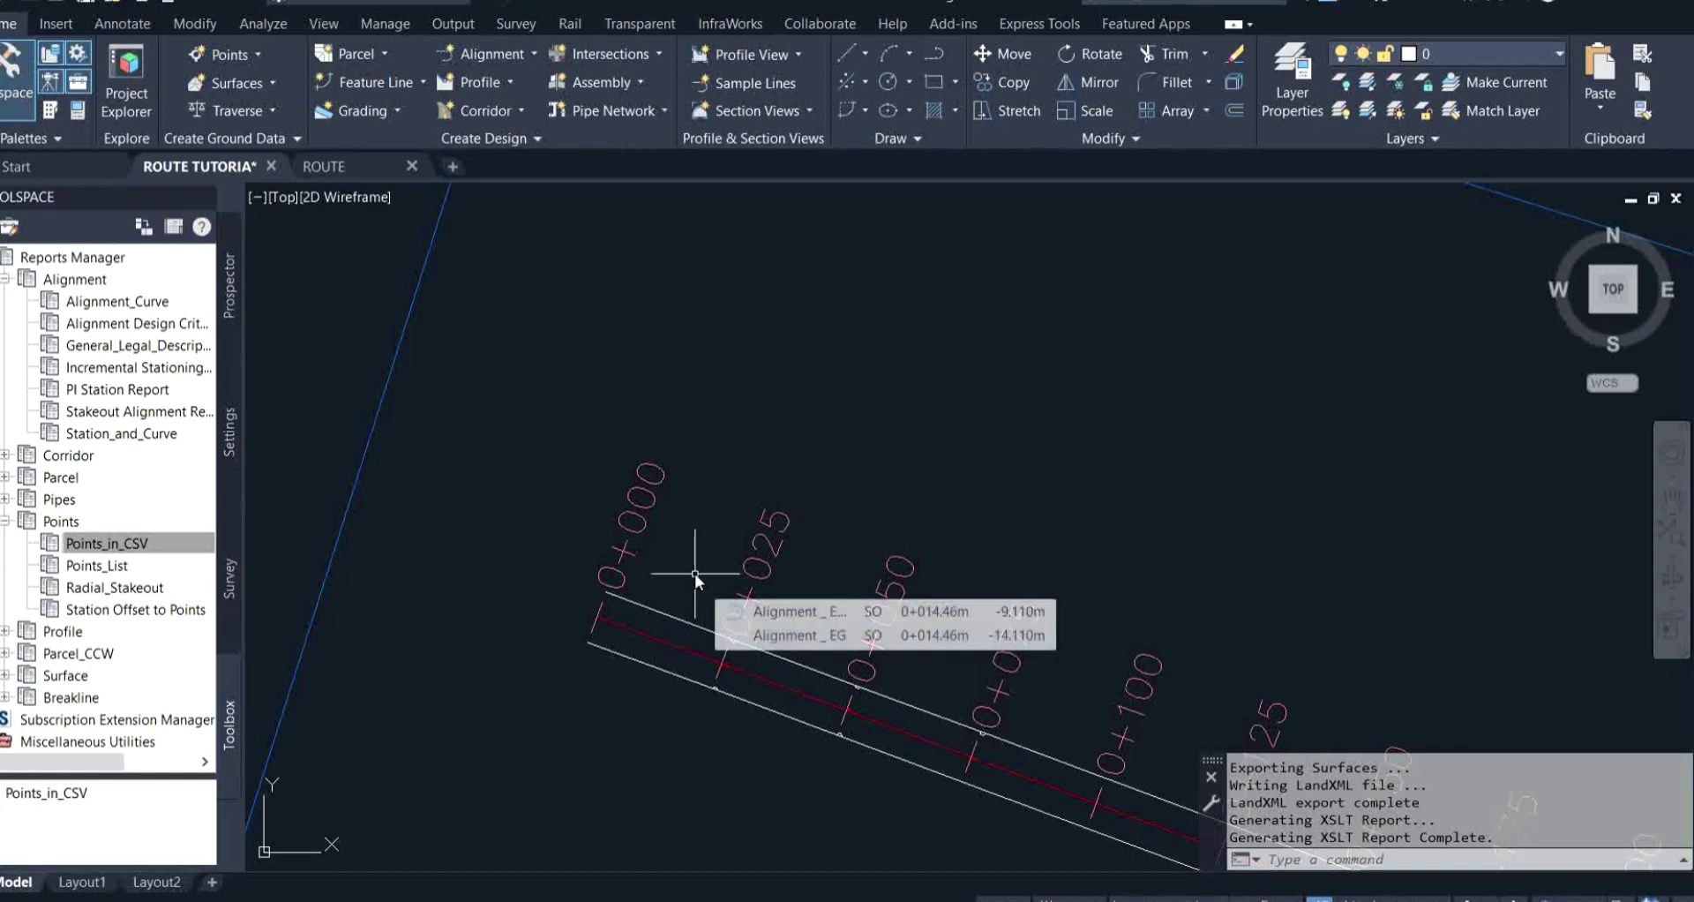
pyautogui.moveTo(702, 557)
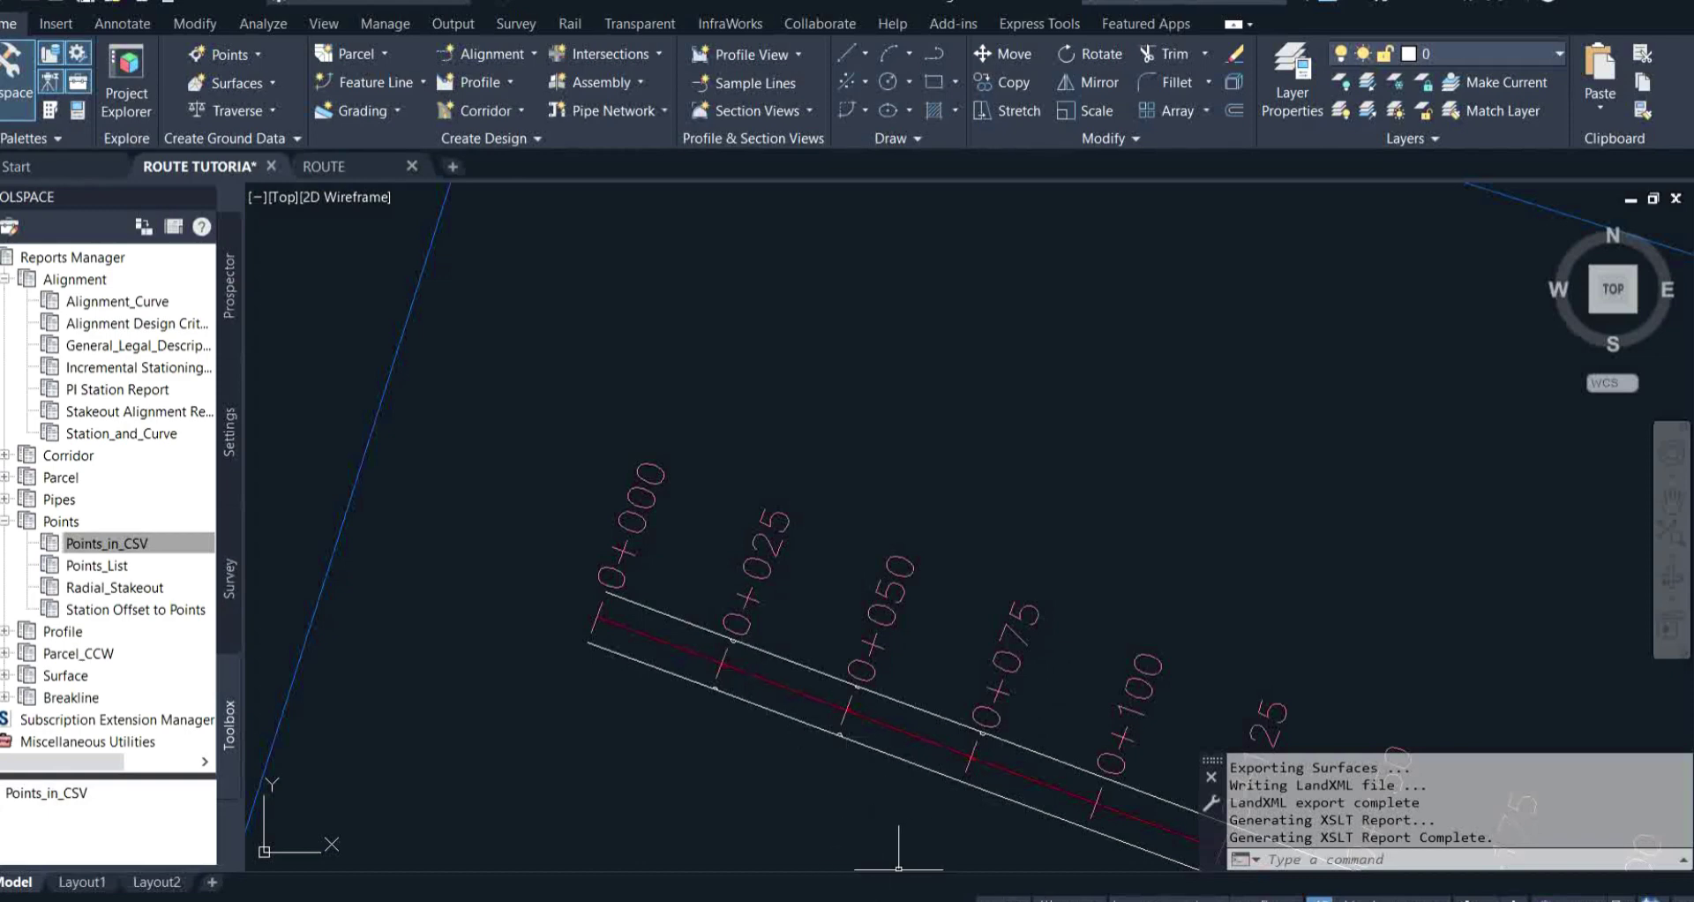
pyautogui.moveTo(905, 898)
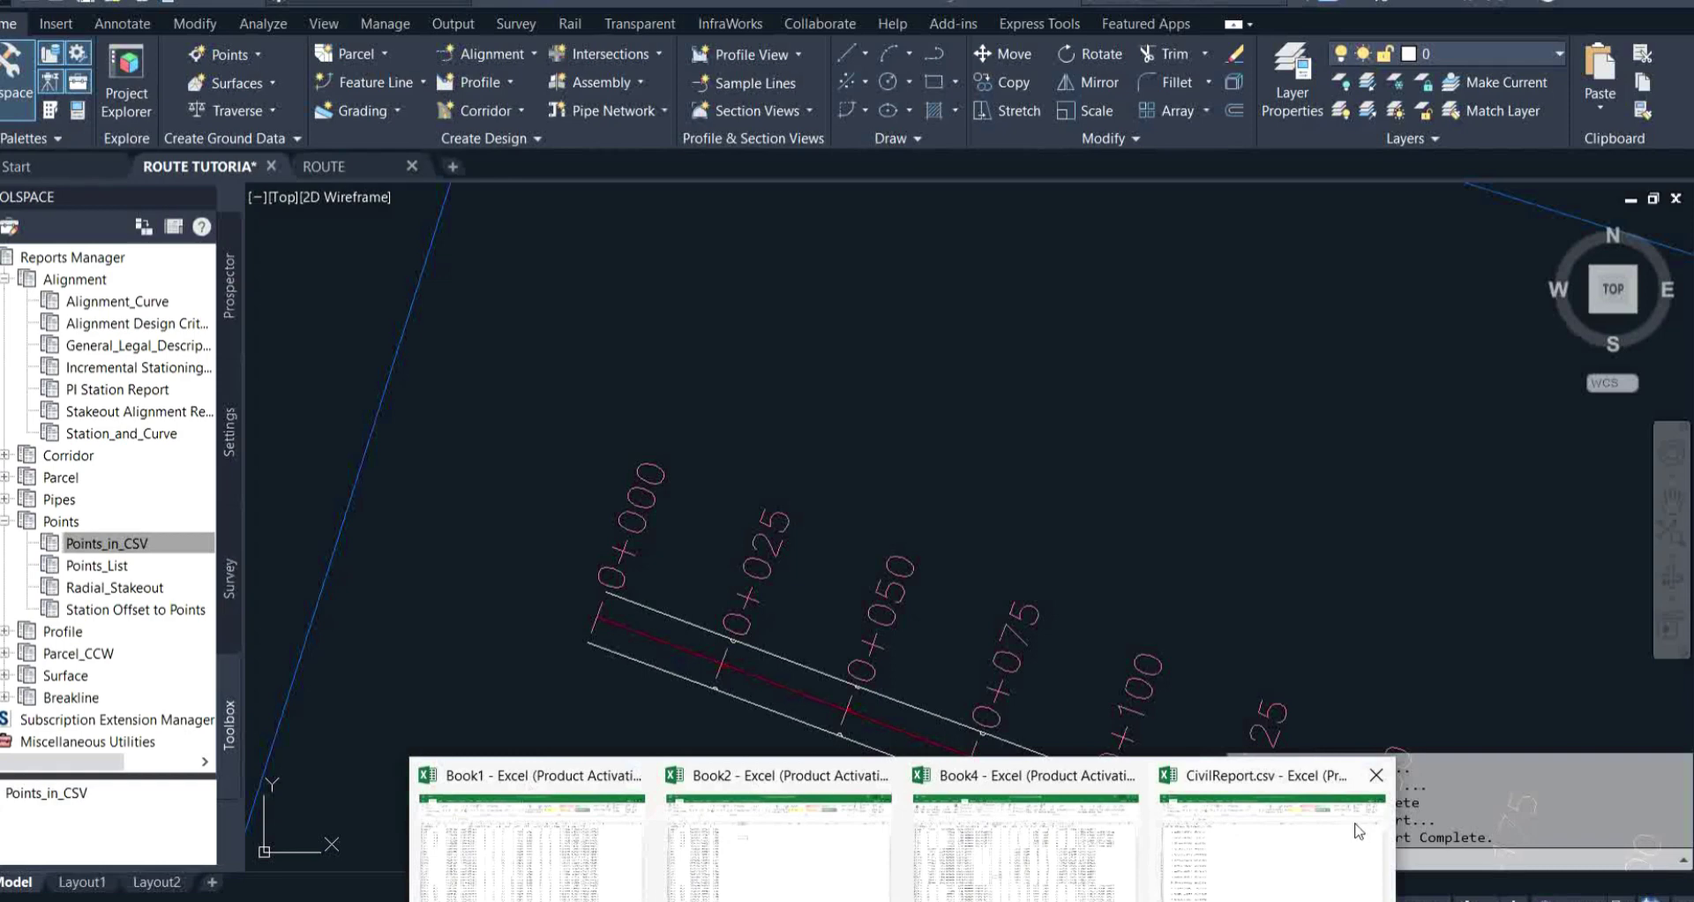
pyautogui.click(1228, 841)
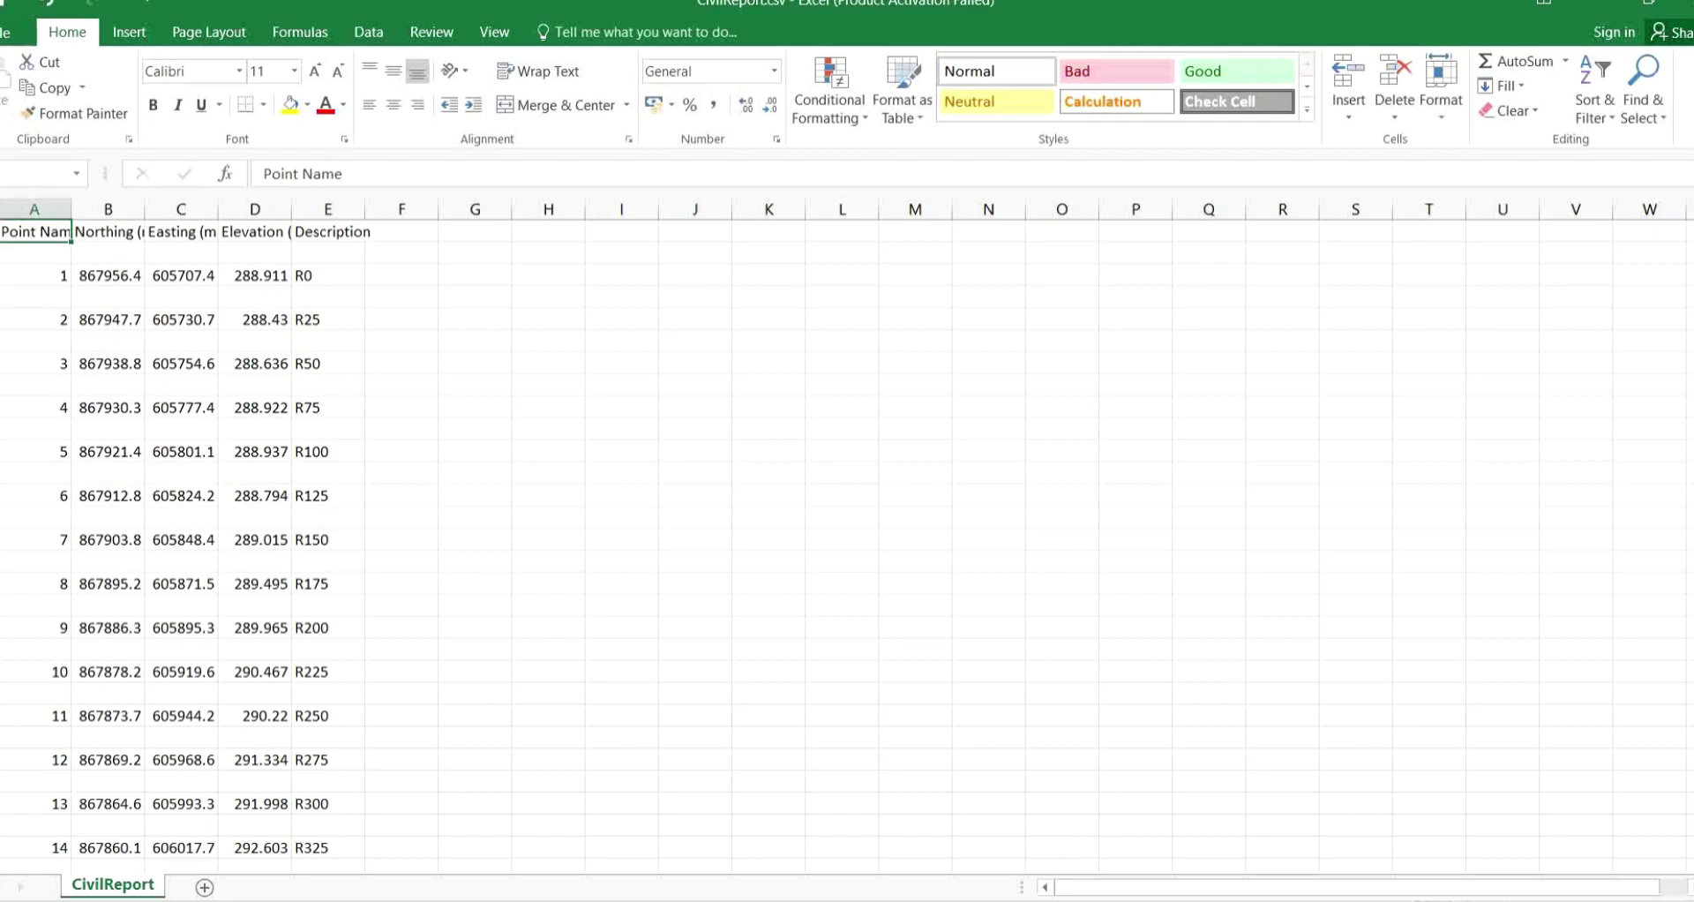
pyautogui.click(845, 849)
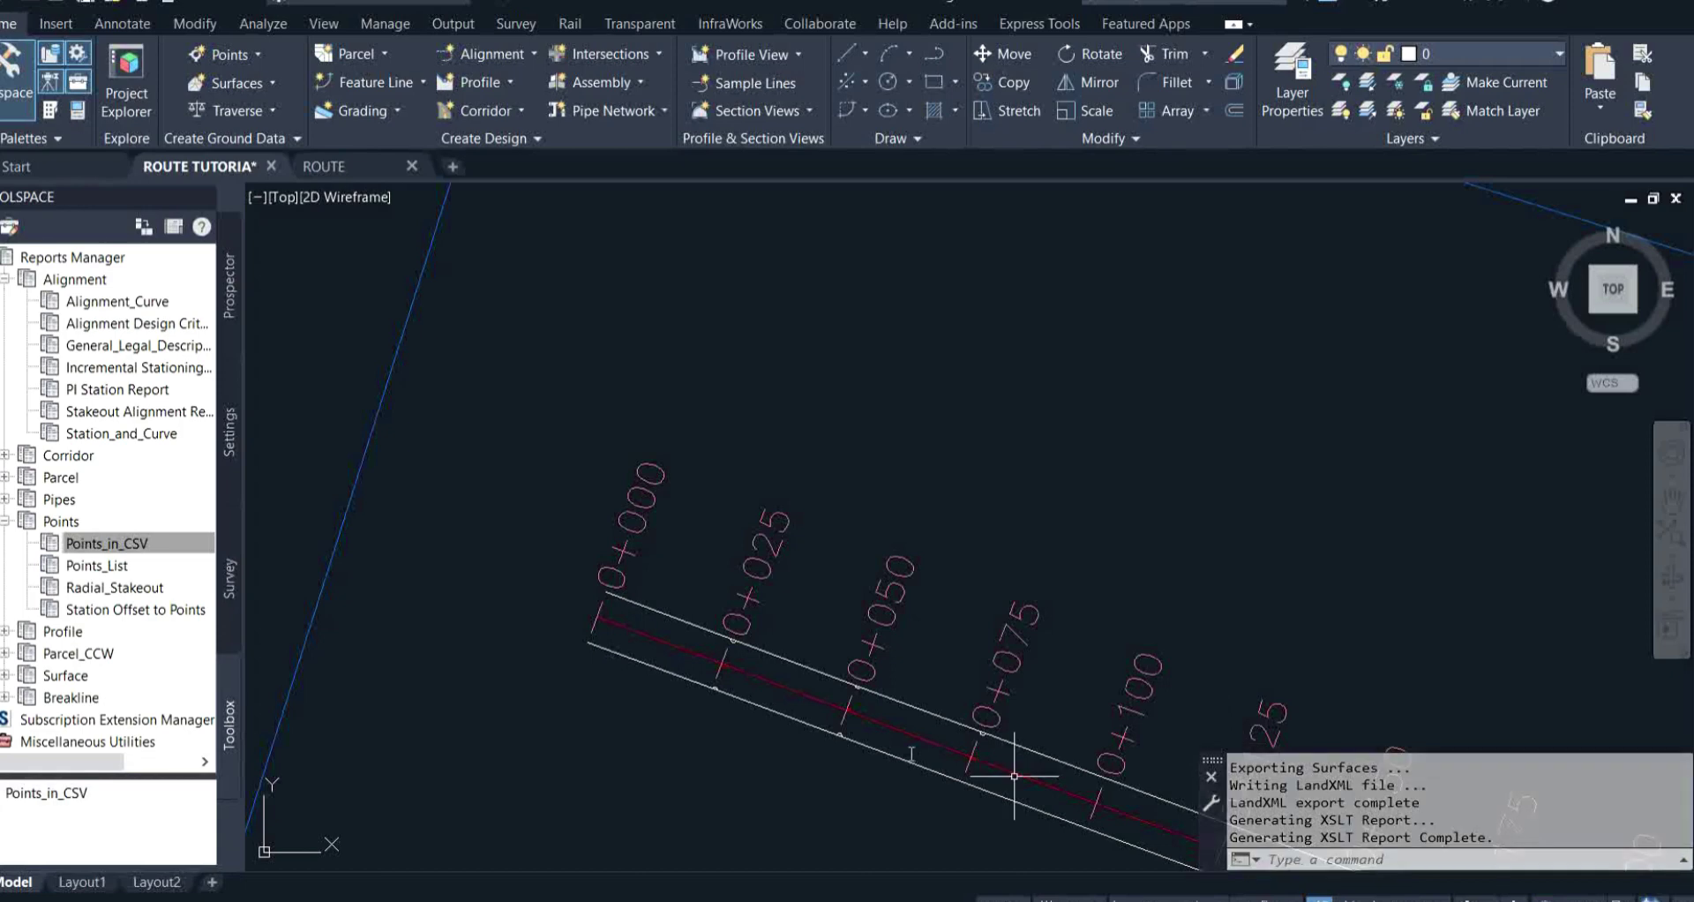
# Step: Execute the Points_List report with all listed objects included
pyautogui.click(89, 543)
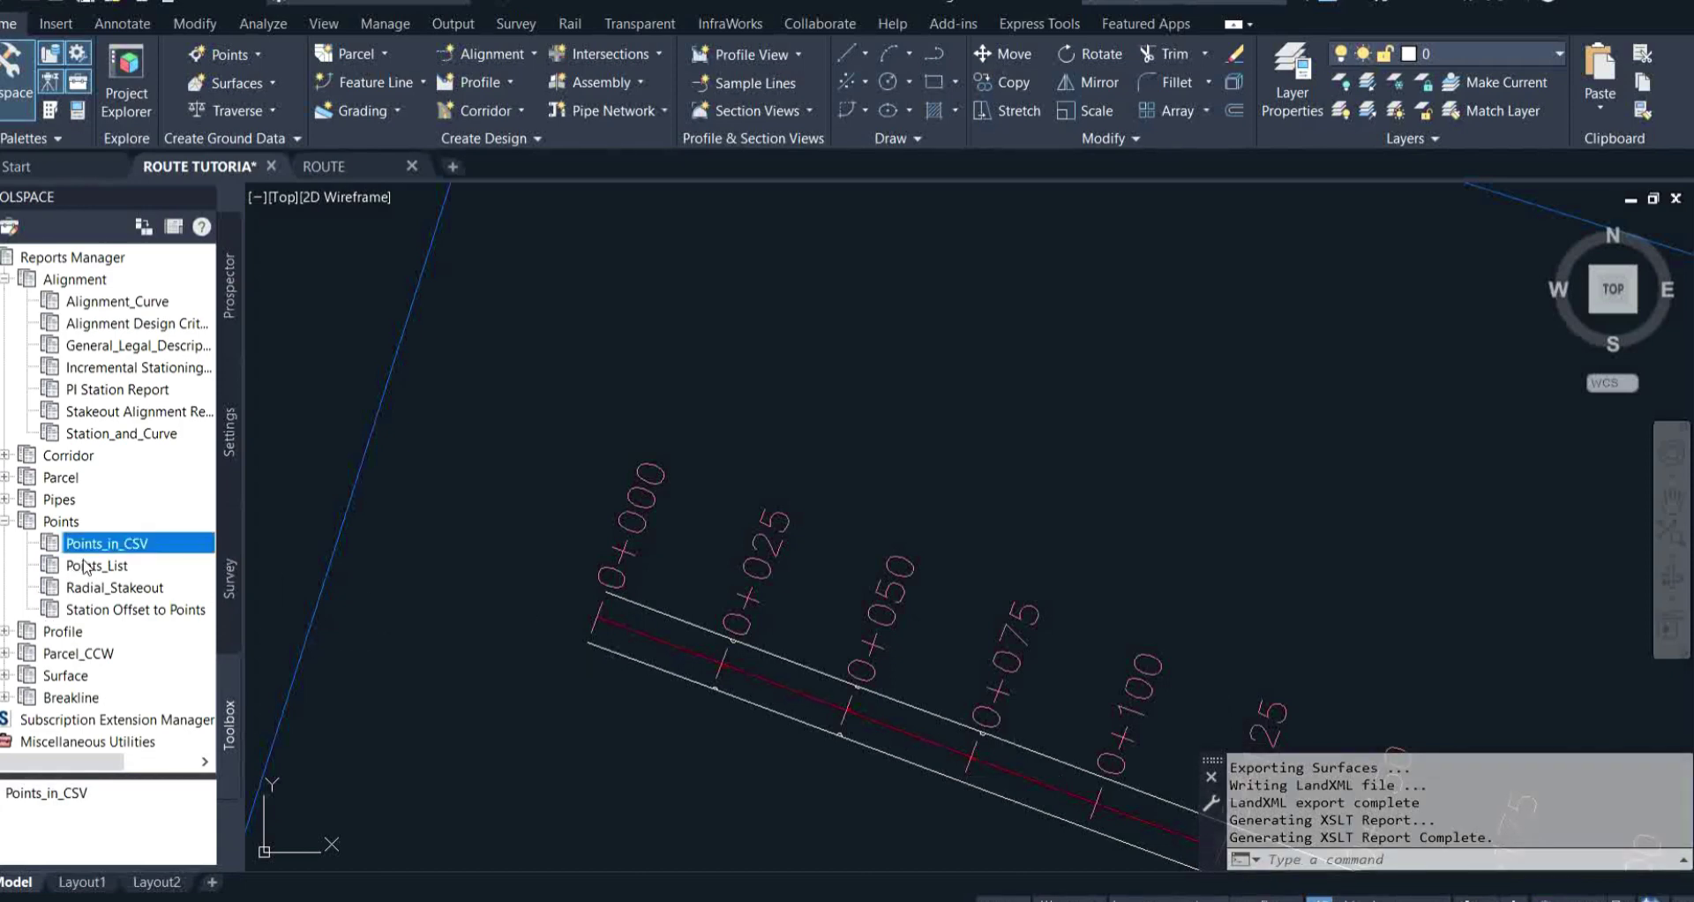
pyautogui.click(93, 569)
pyautogui.rightClick(113, 563)
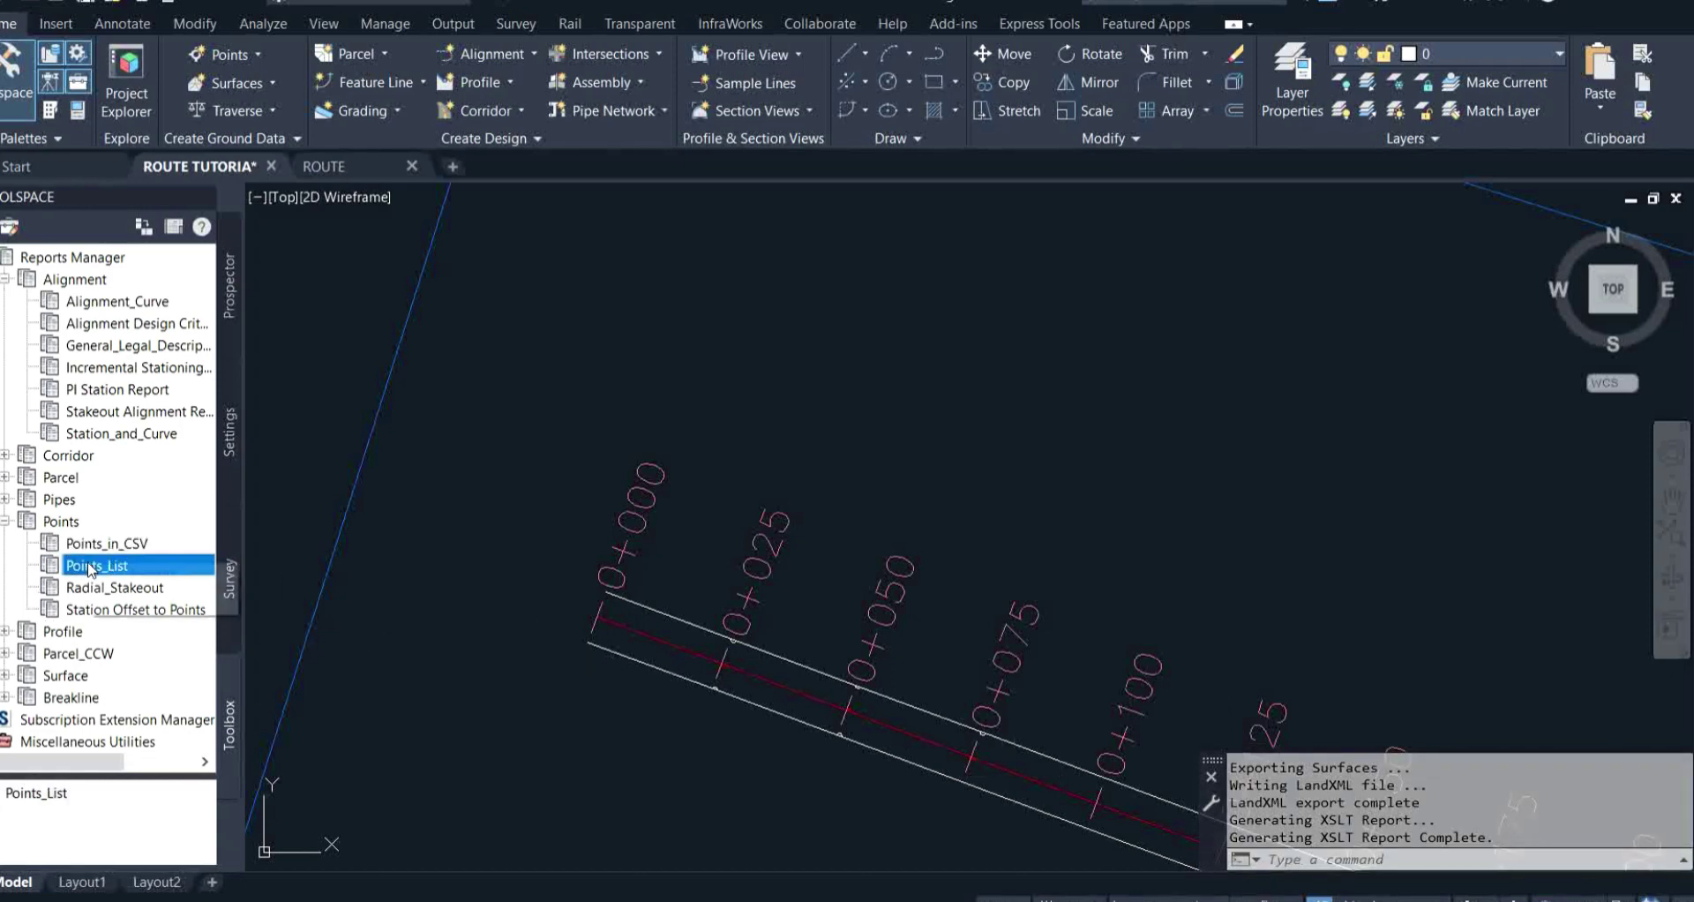
pyautogui.click(123, 576)
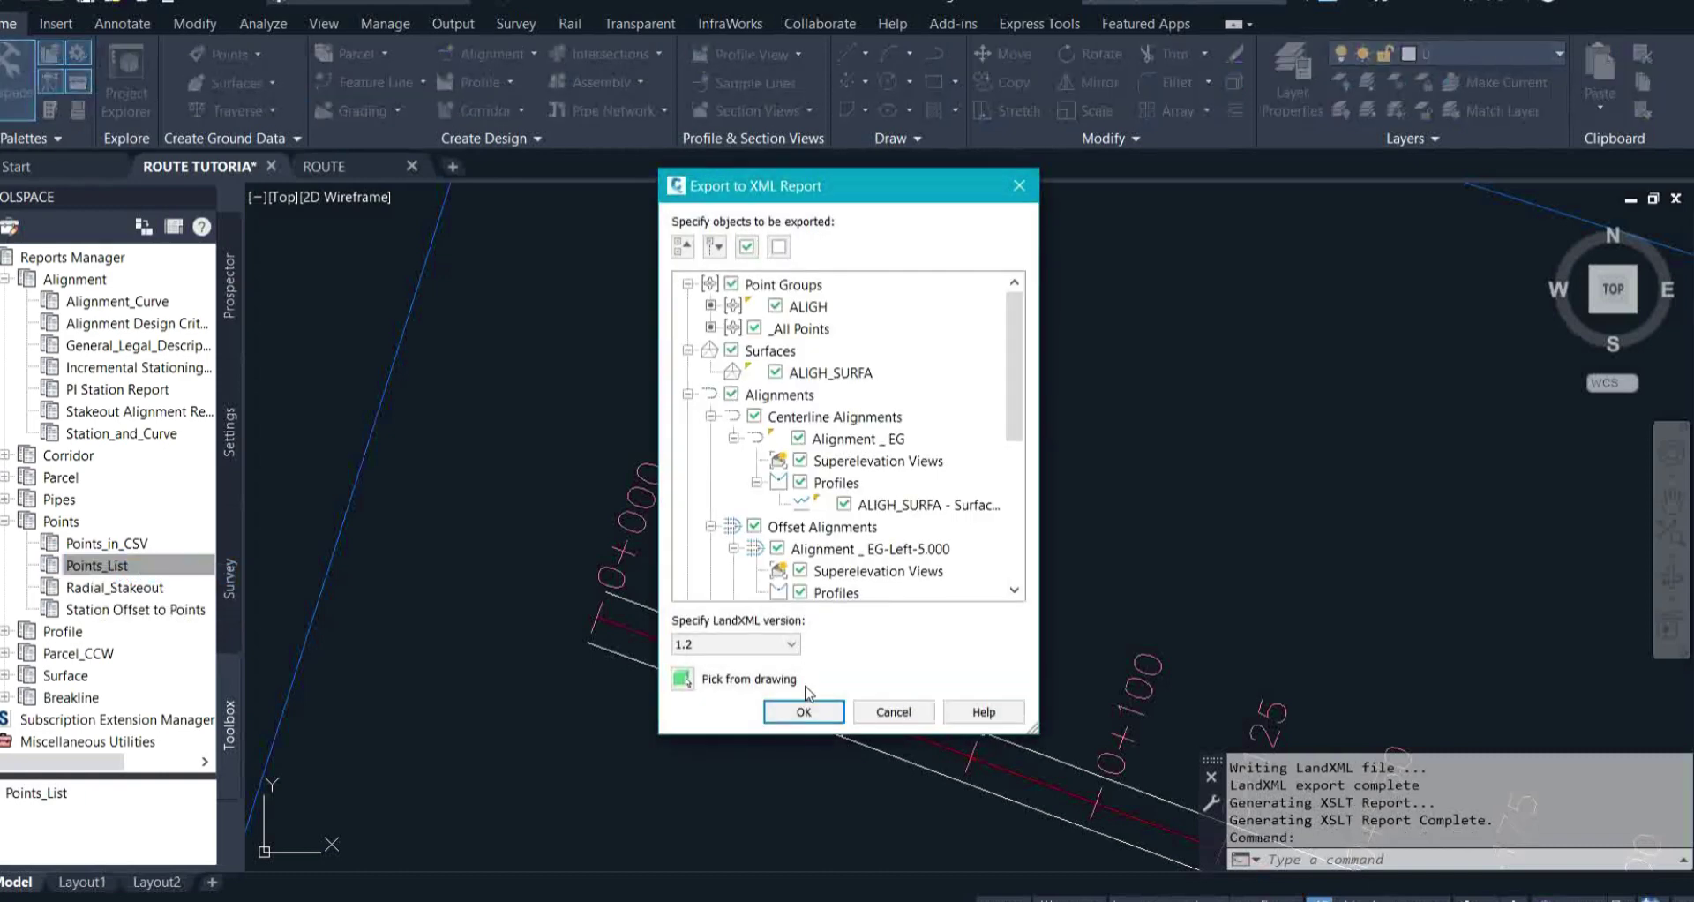
pyautogui.click(804, 716)
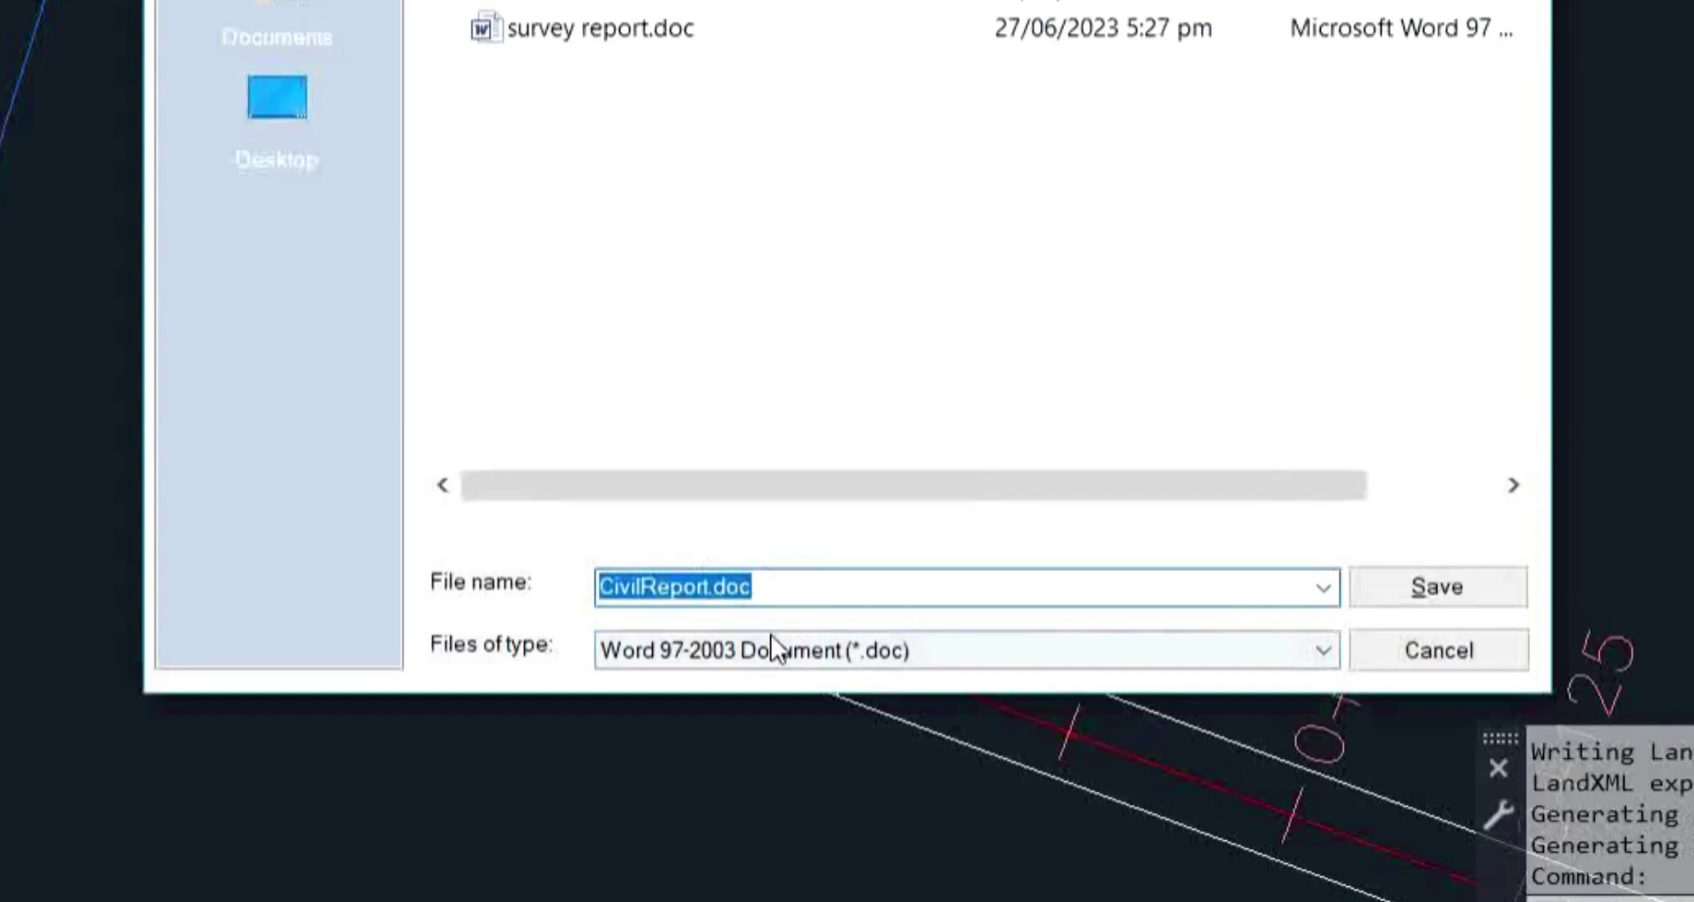
# Step: Save the Points_List report as Word 97-2003 document 'survey report 2'
pyautogui.click(795, 700)
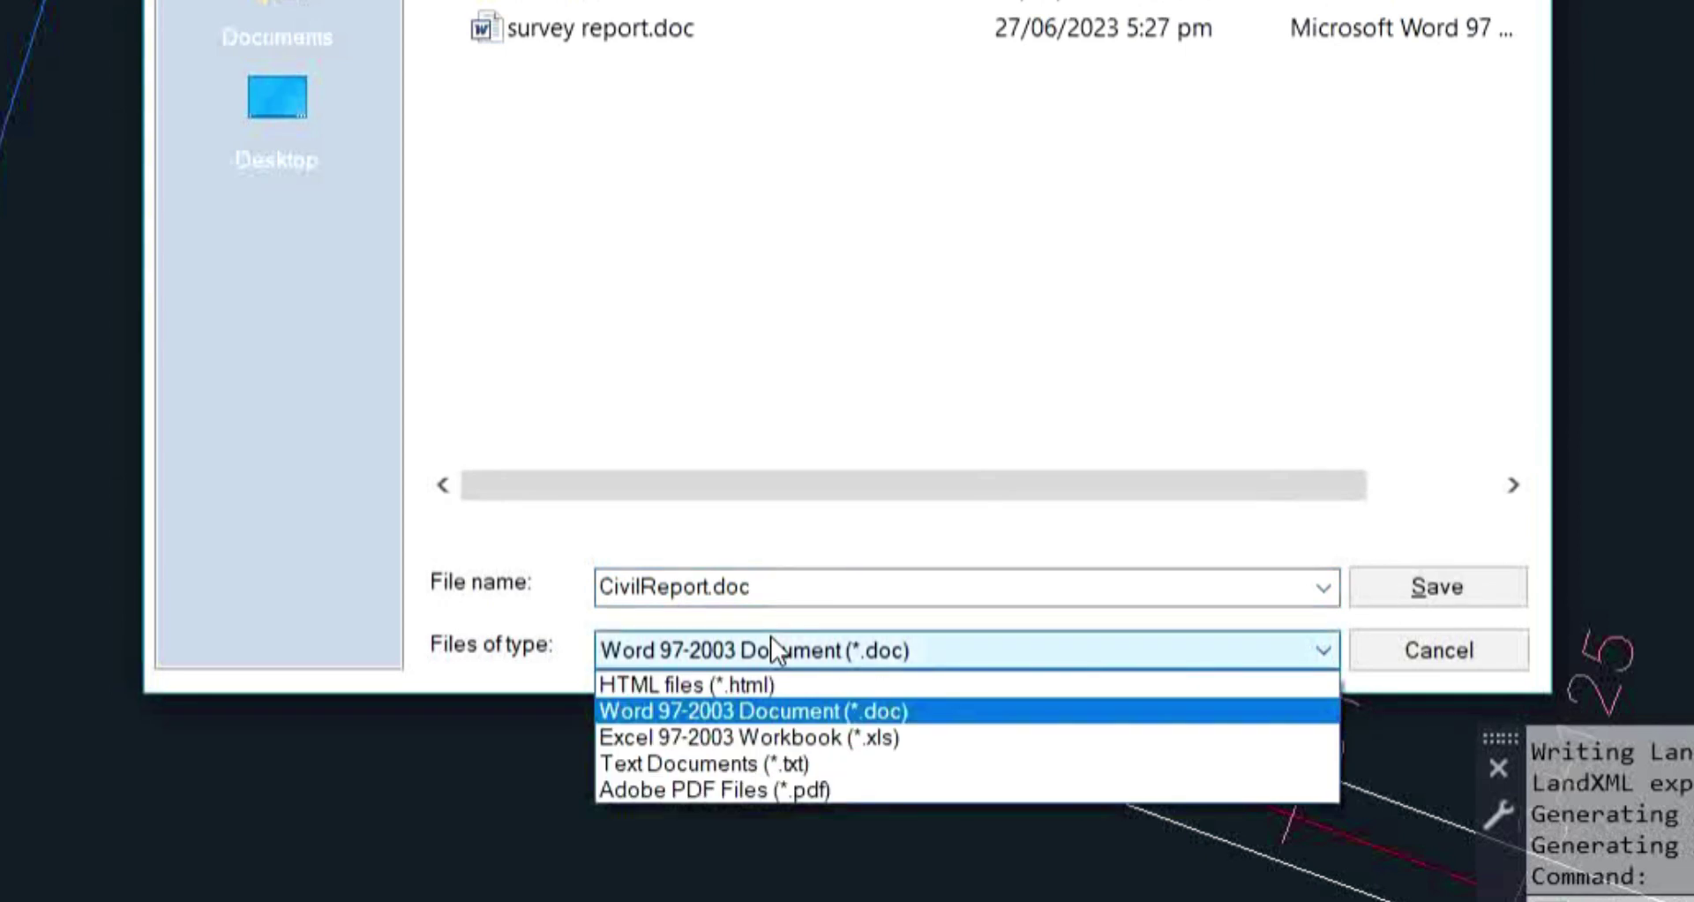
pyautogui.click(771, 637)
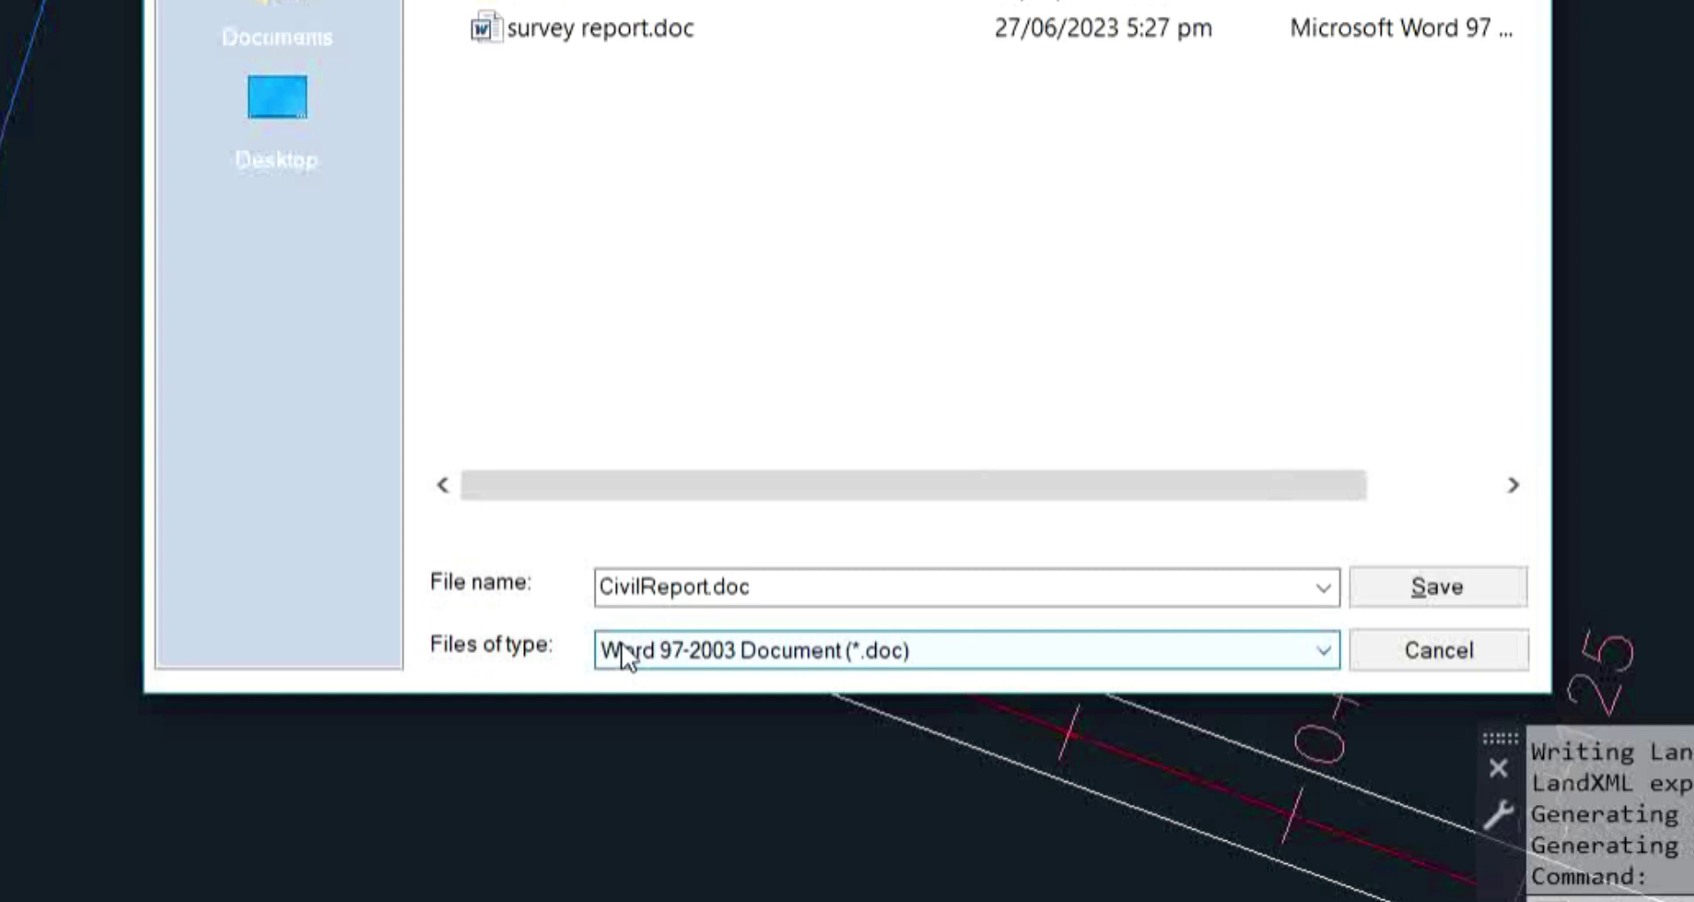
pyautogui.doubleClick(773, 575)
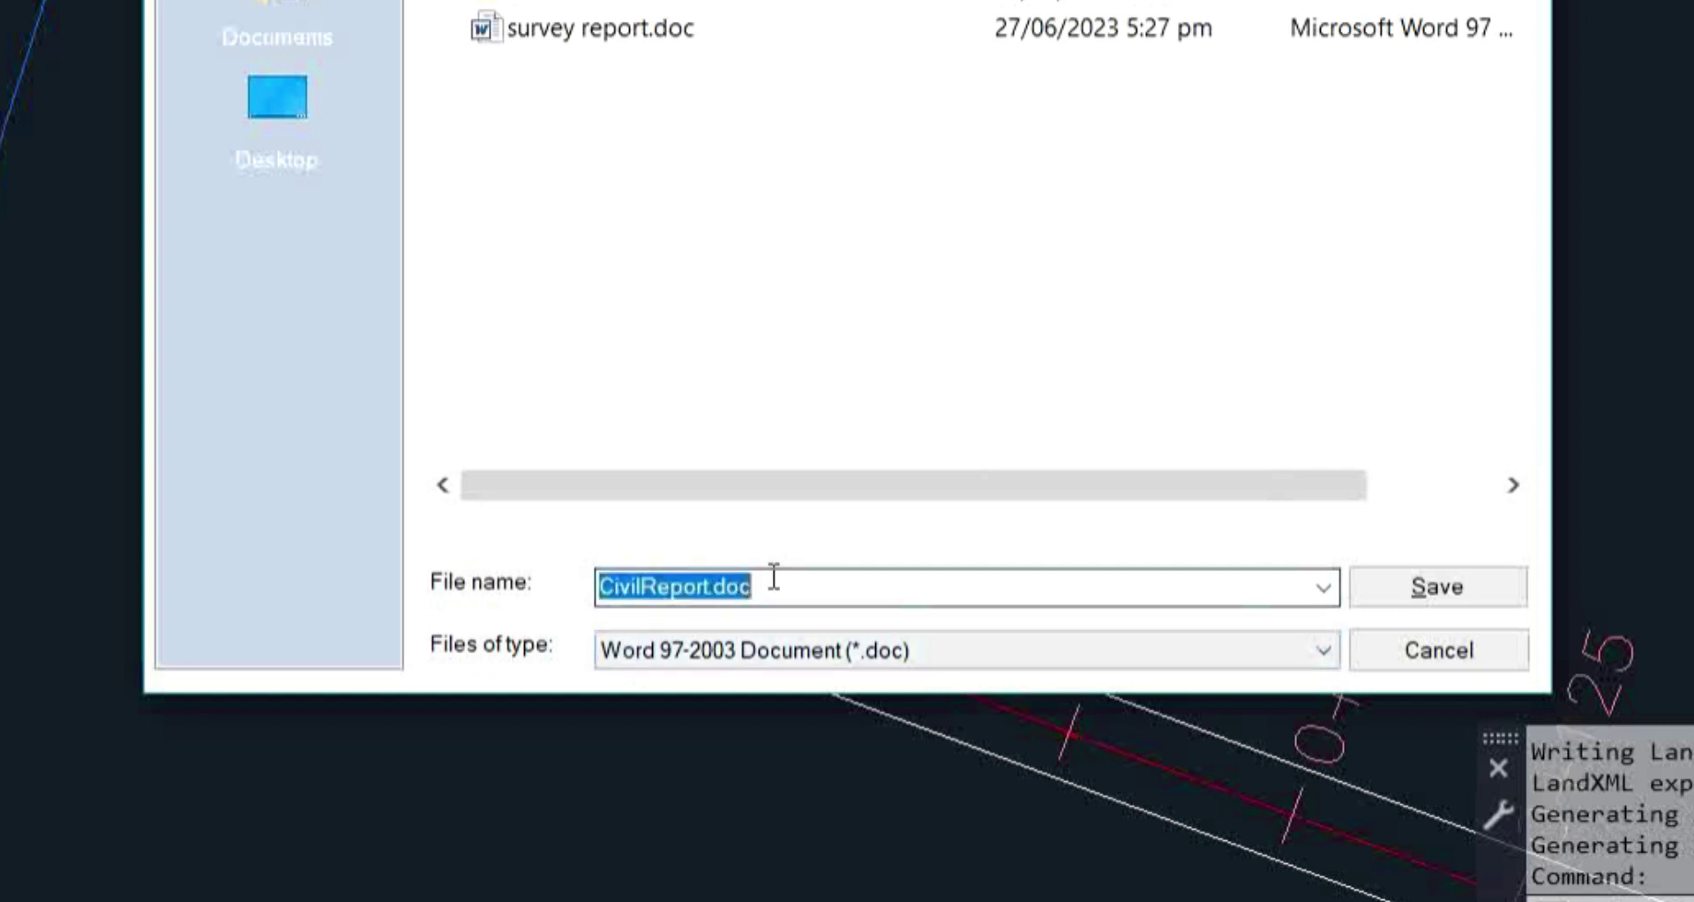
pyautogui.press('BackSpace')
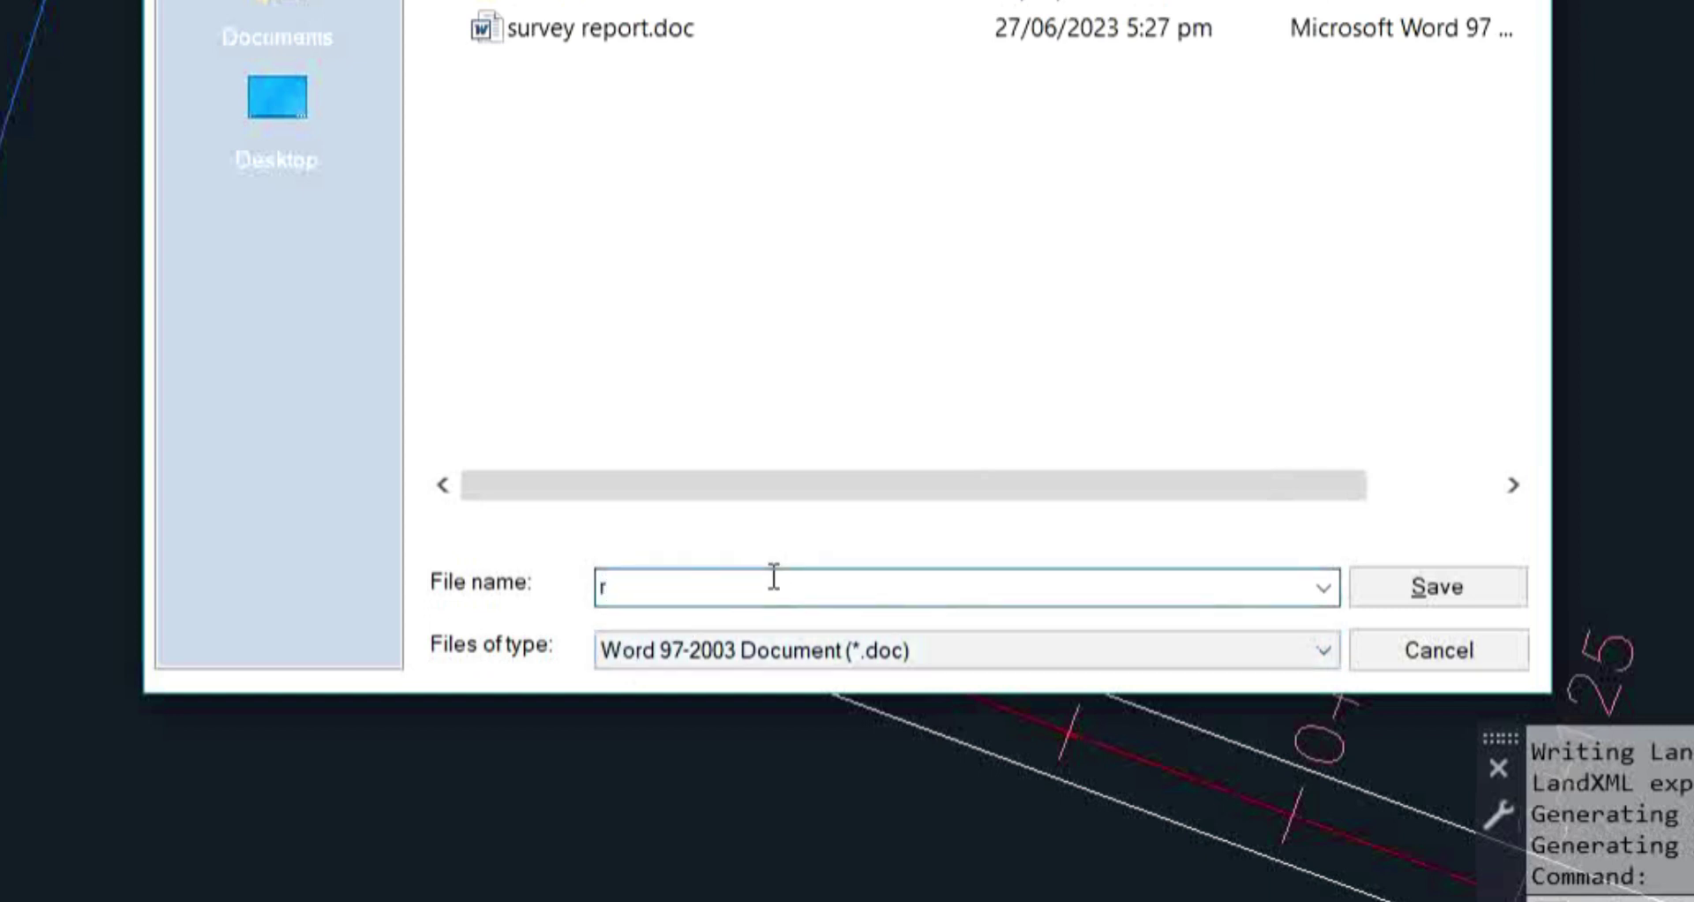
pyautogui.write('surv')
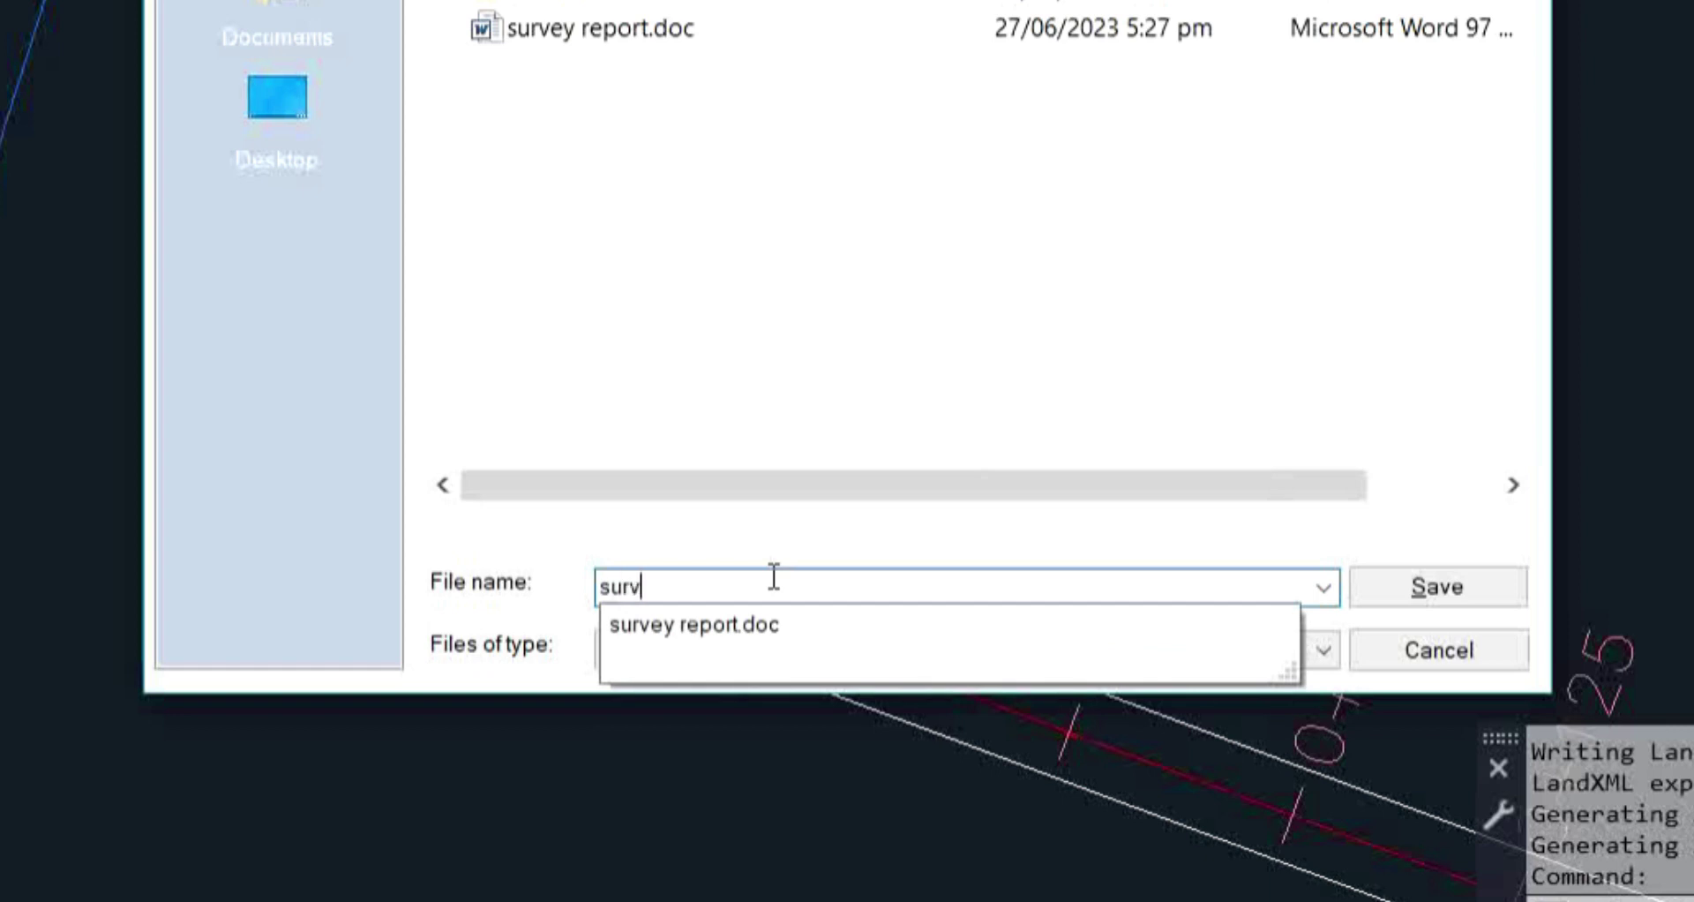
pyautogui.write('ey report 2')
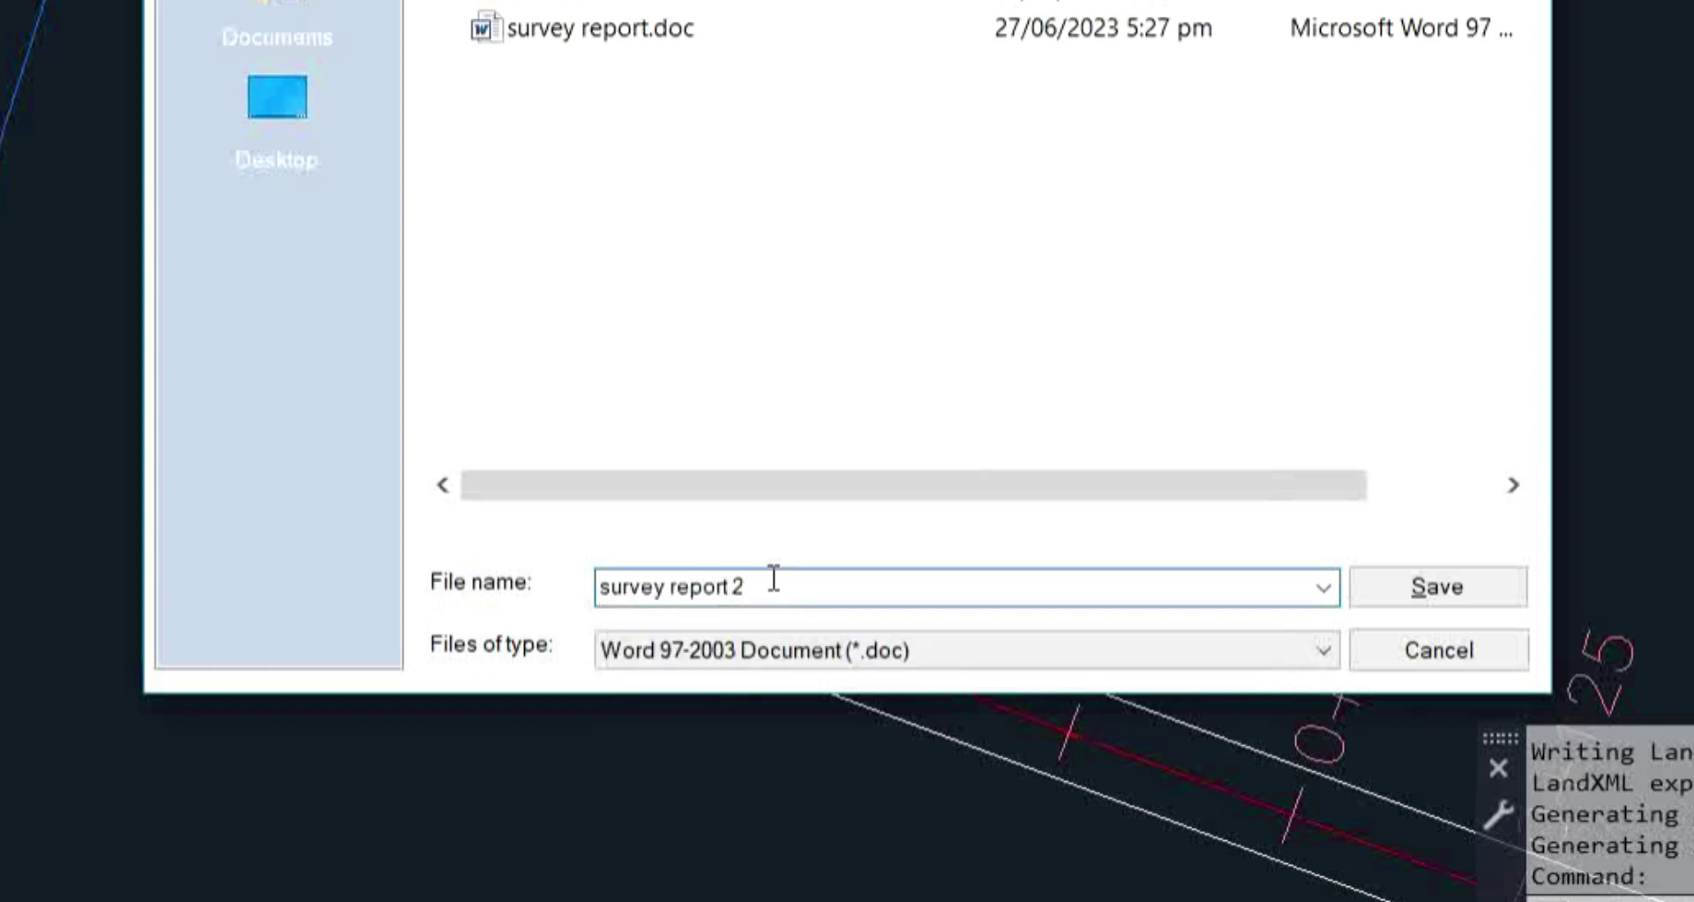
pyautogui.click(1421, 596)
# Step: Review the Point Report table's 426 COGO points across pages, then switch back to Civil 3D
pyautogui.scroll(-6, 777, 529)
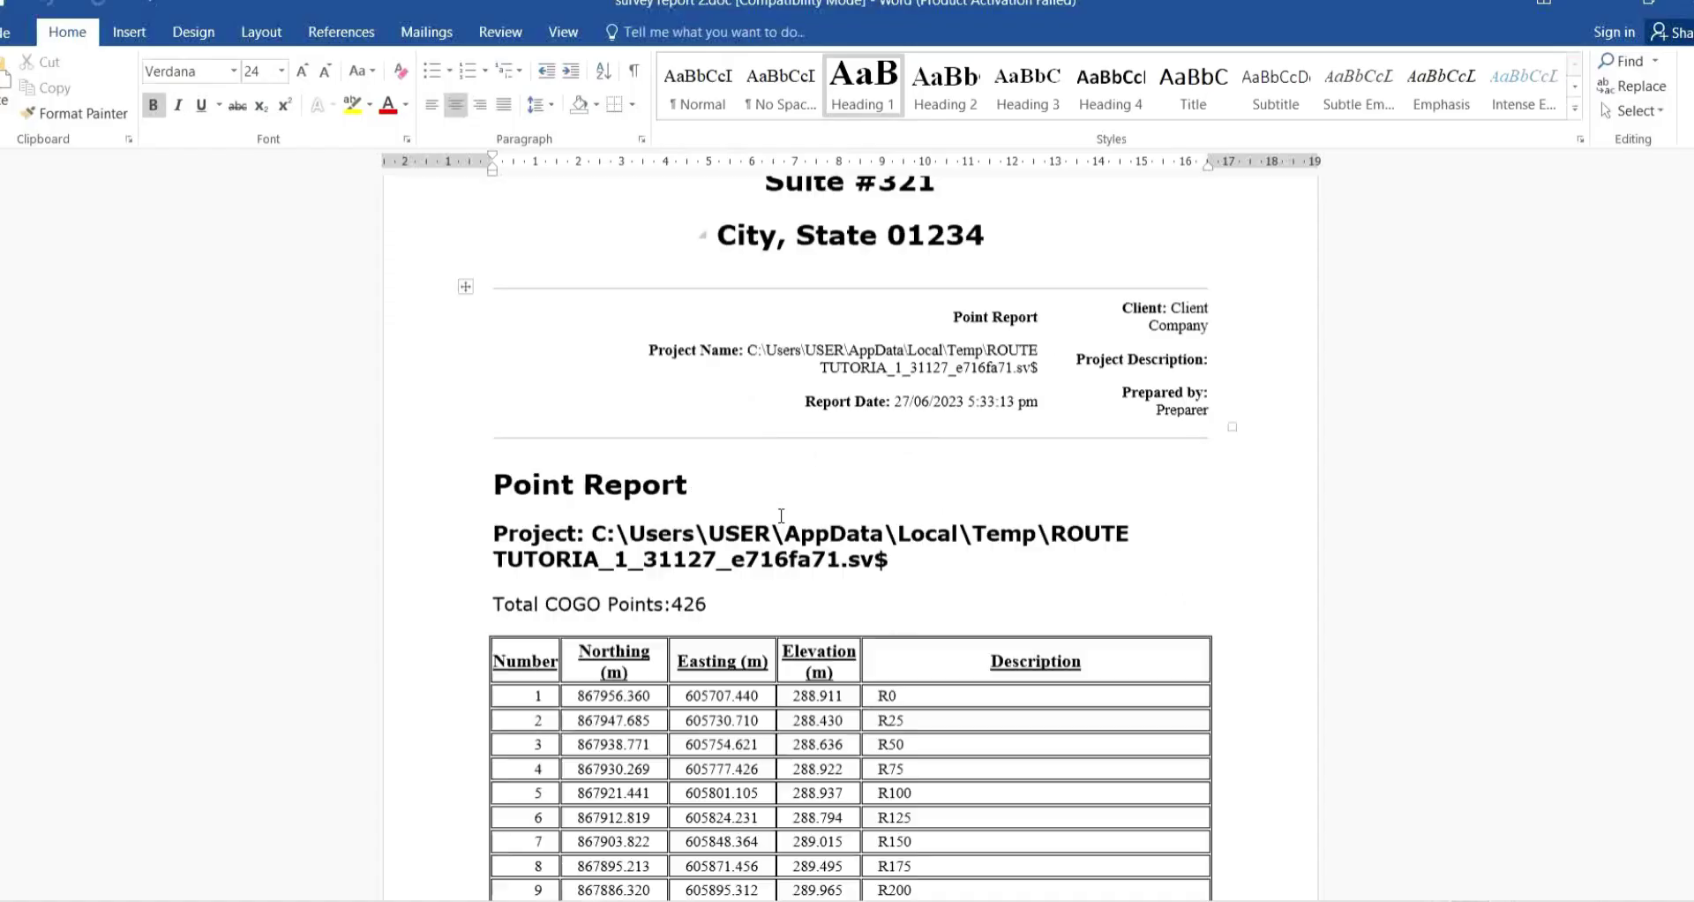
pyautogui.scroll(1, 777, 528)
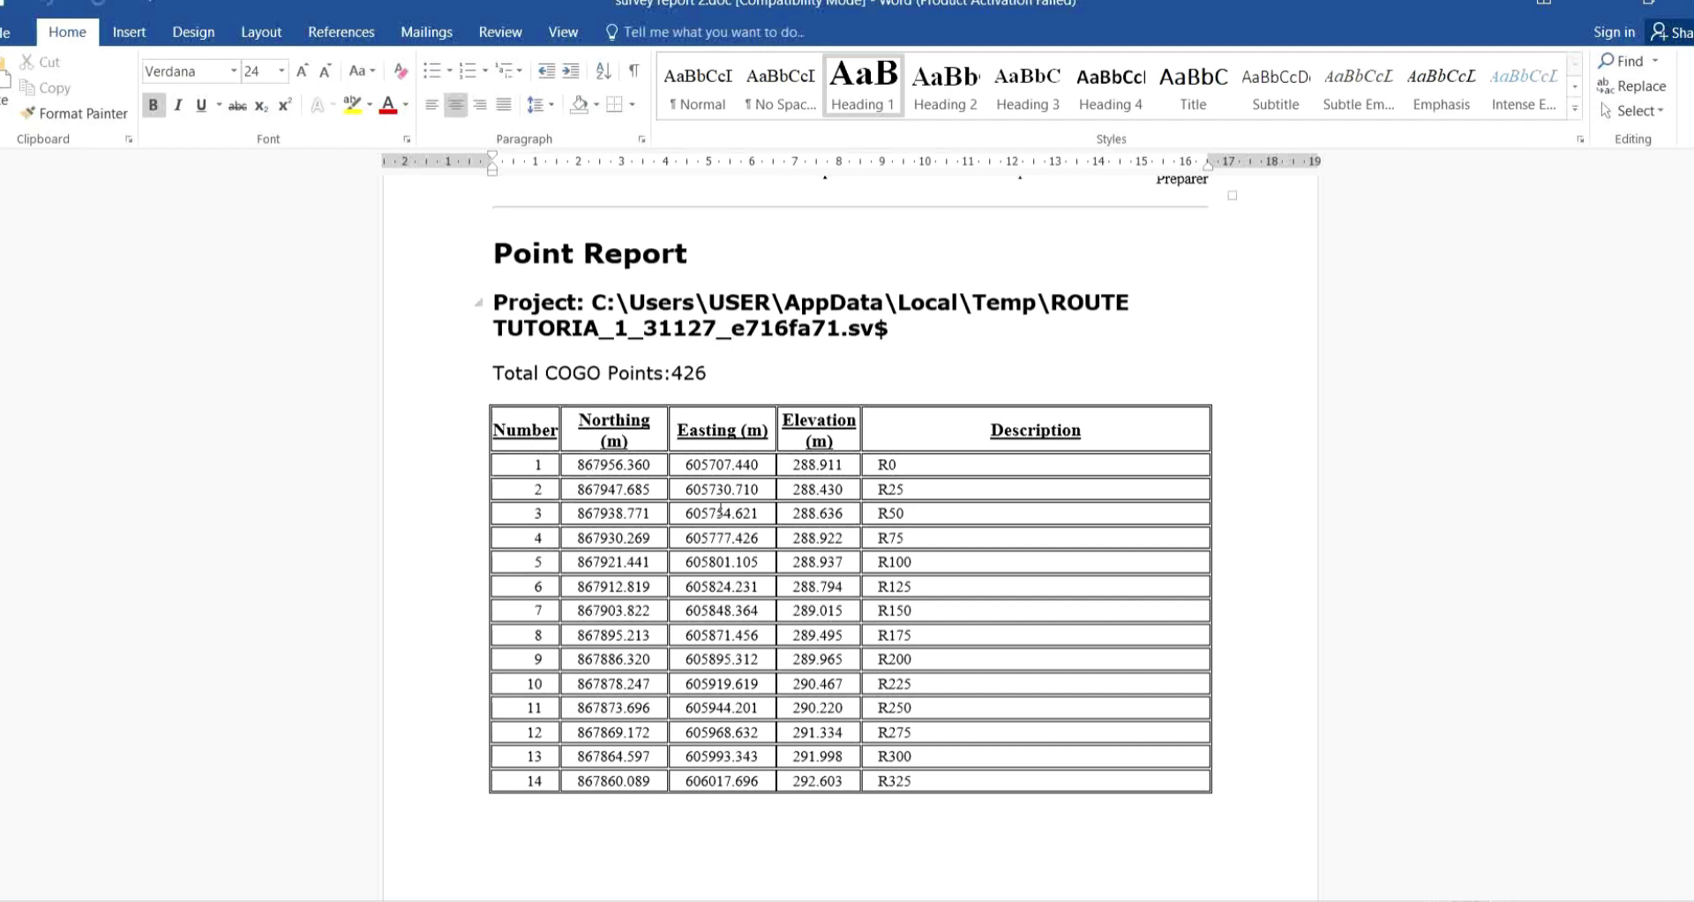
pyautogui.scroll(-5, 721, 509)
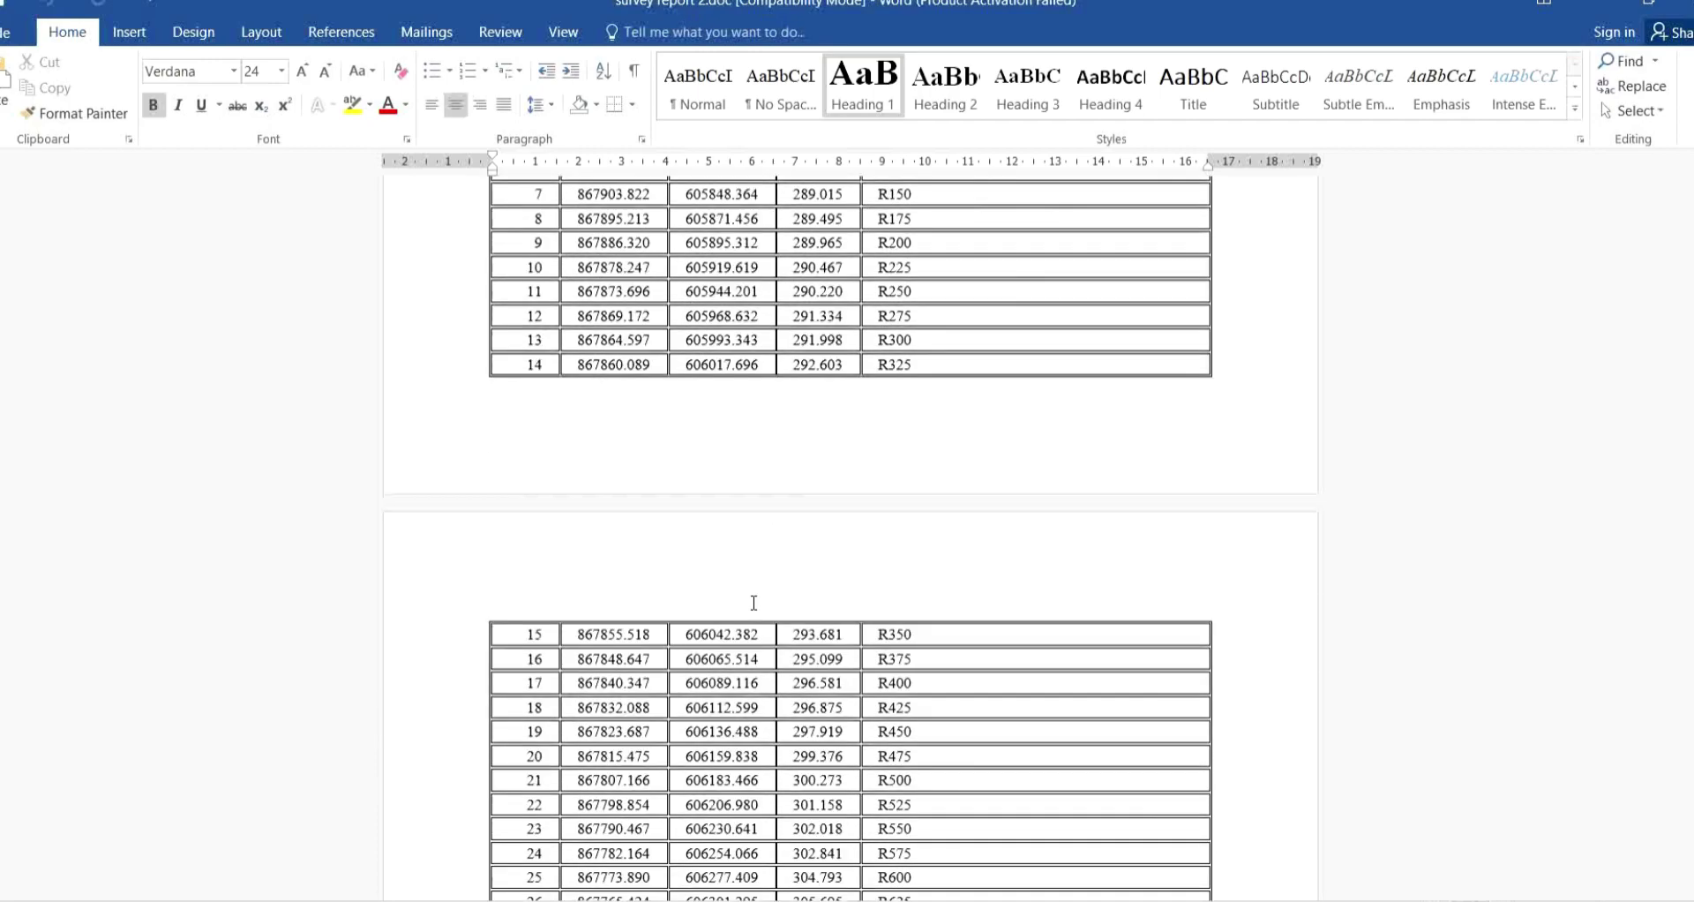
pyautogui.scroll(-8, 753, 603)
pyautogui.scroll(3, 728, 630)
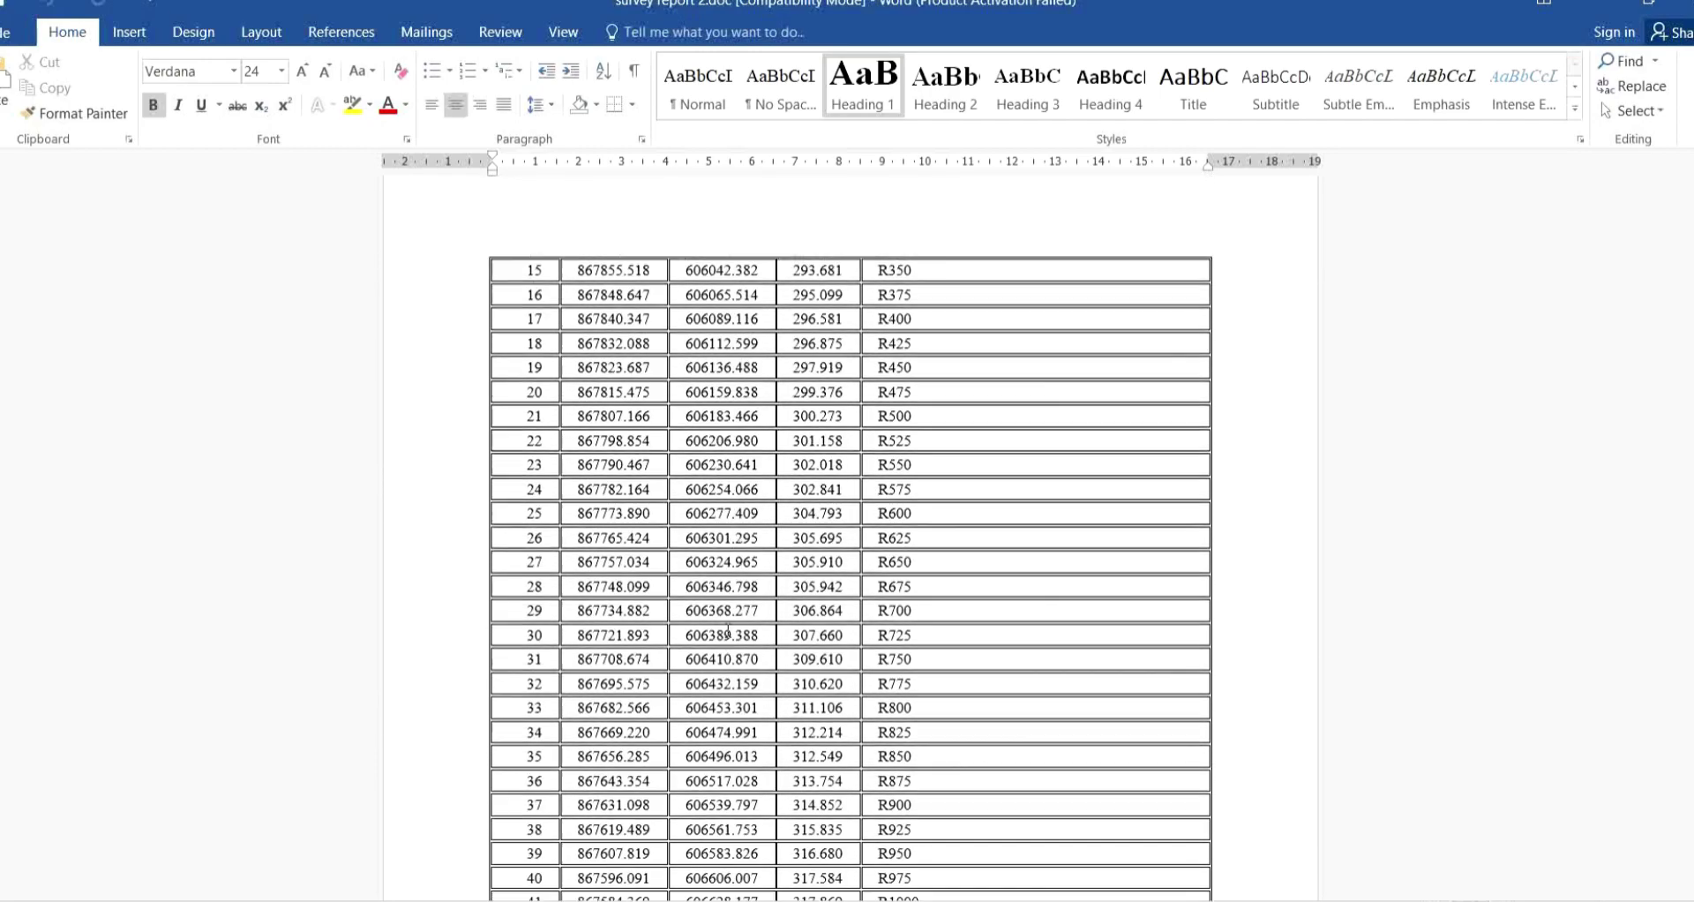
pyautogui.hotkey('alt', 'Tab')
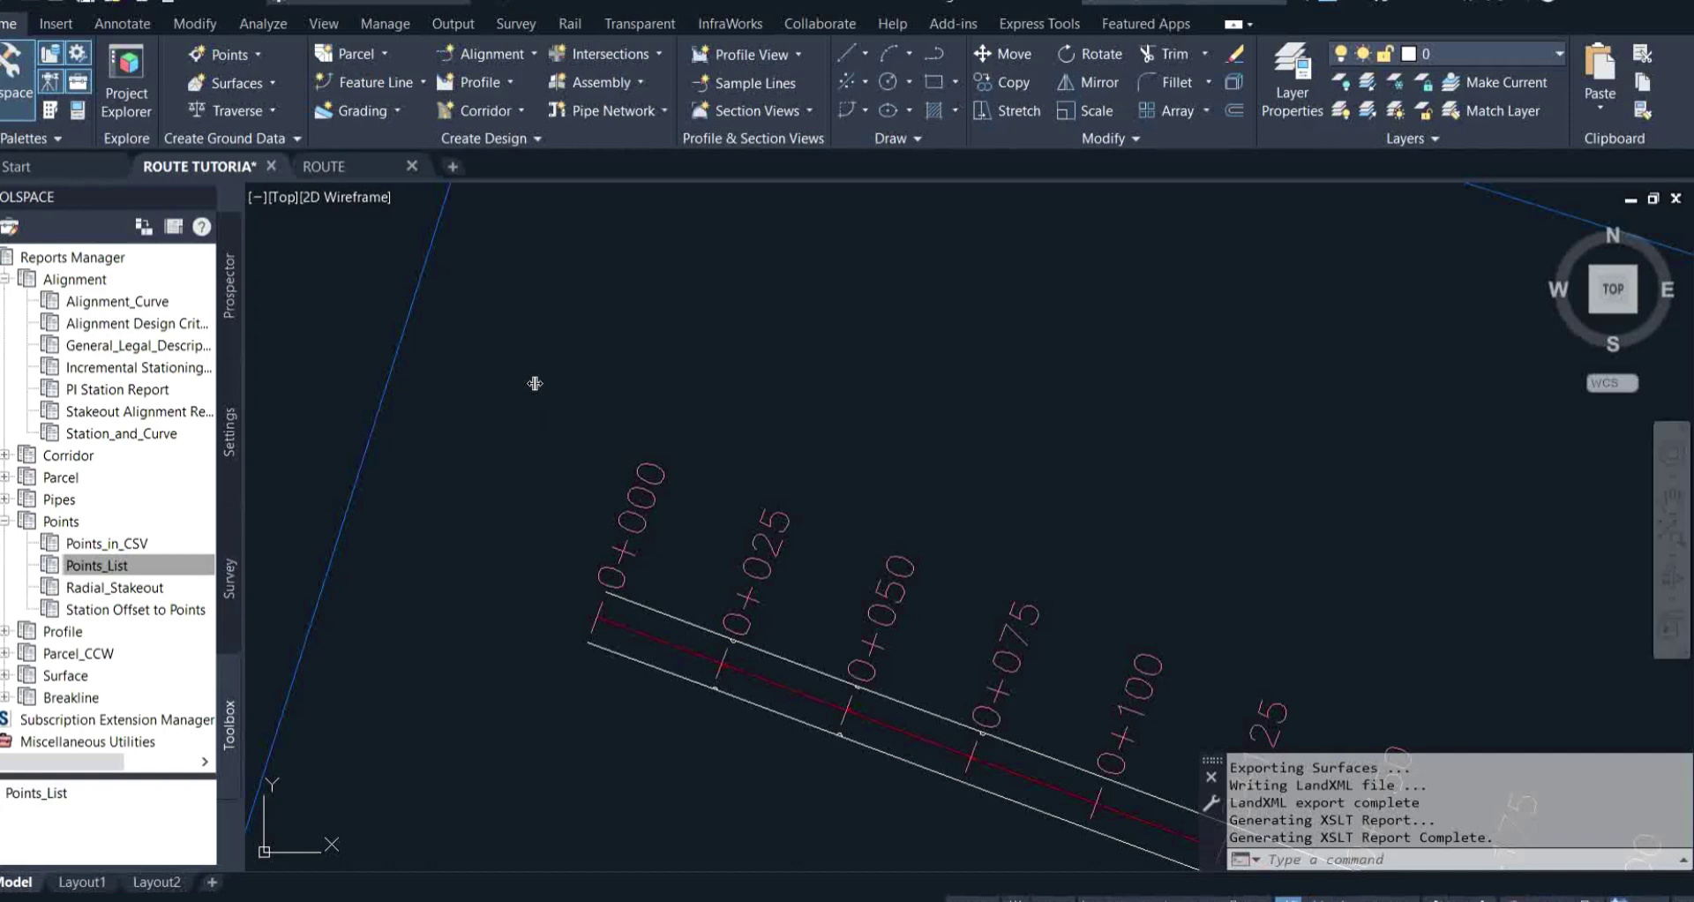
# Step: Zoom out to the whole alignment and profile view, and expand the Reports Manager's Profile group
pyautogui.scroll(-5, 534, 353)
pyautogui.scroll(-5, 535, 353)
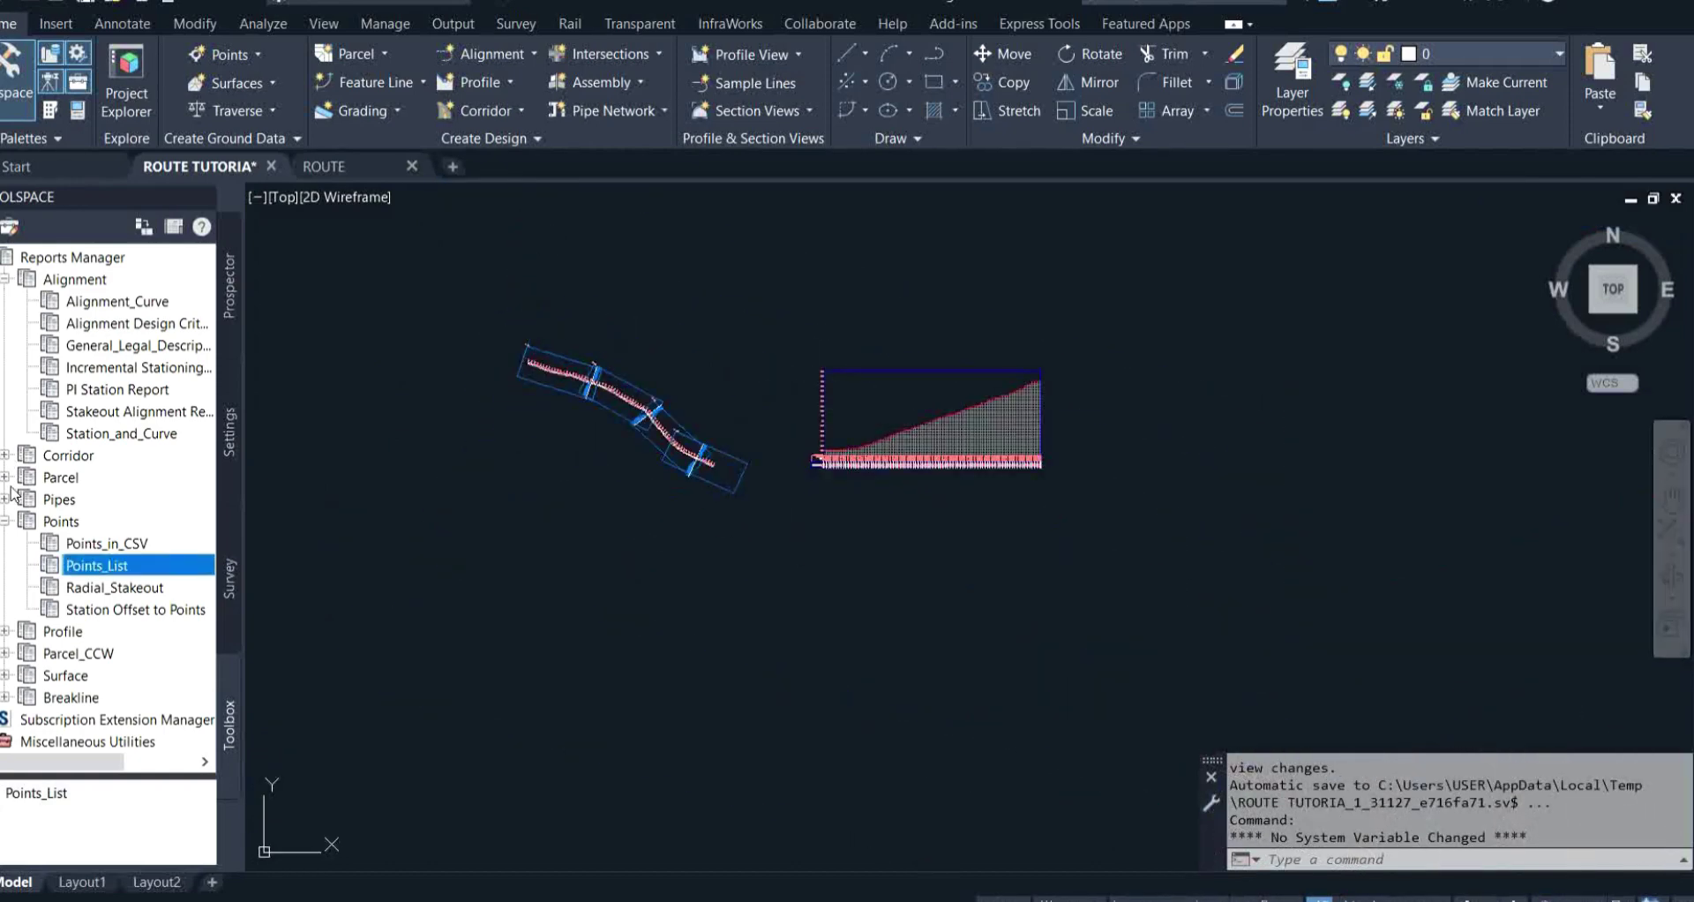
pyautogui.click(5, 632)
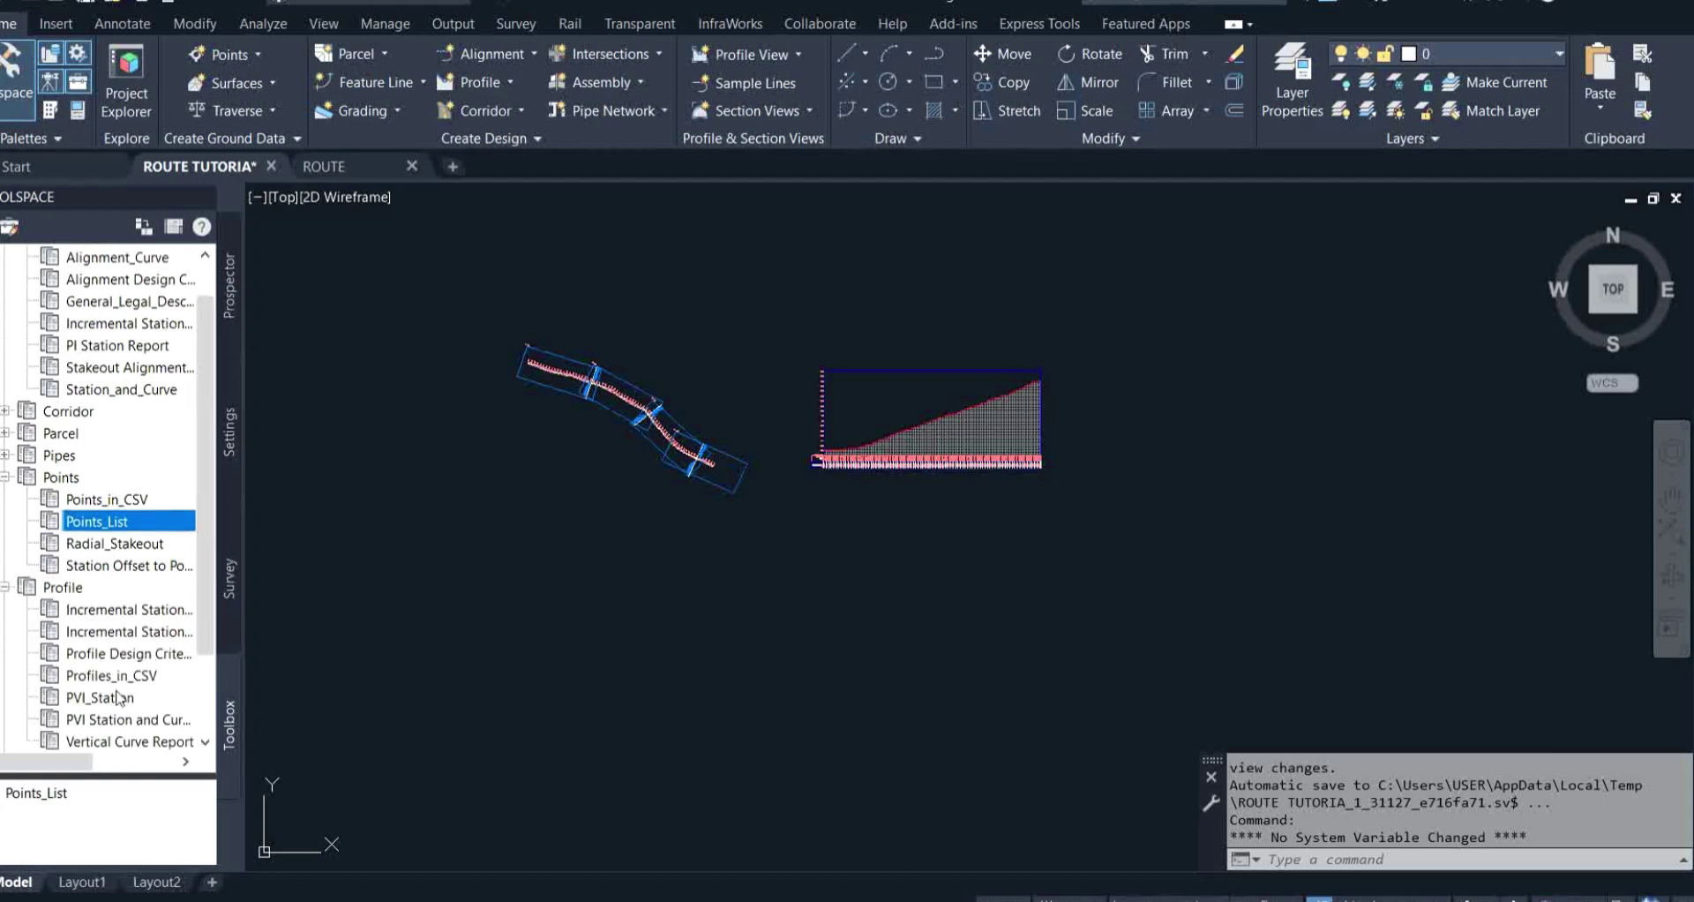